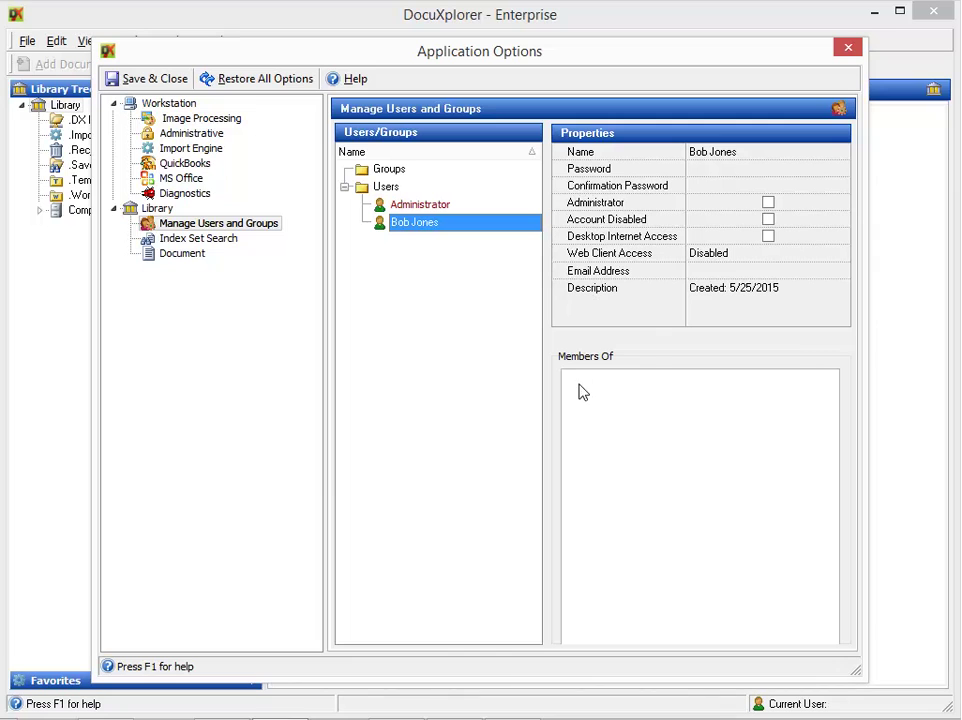
# Edit the existing user's properties: add a password, set Web Client Access to Read-write, and start the e-mail field
pyautogui.click(720, 166)
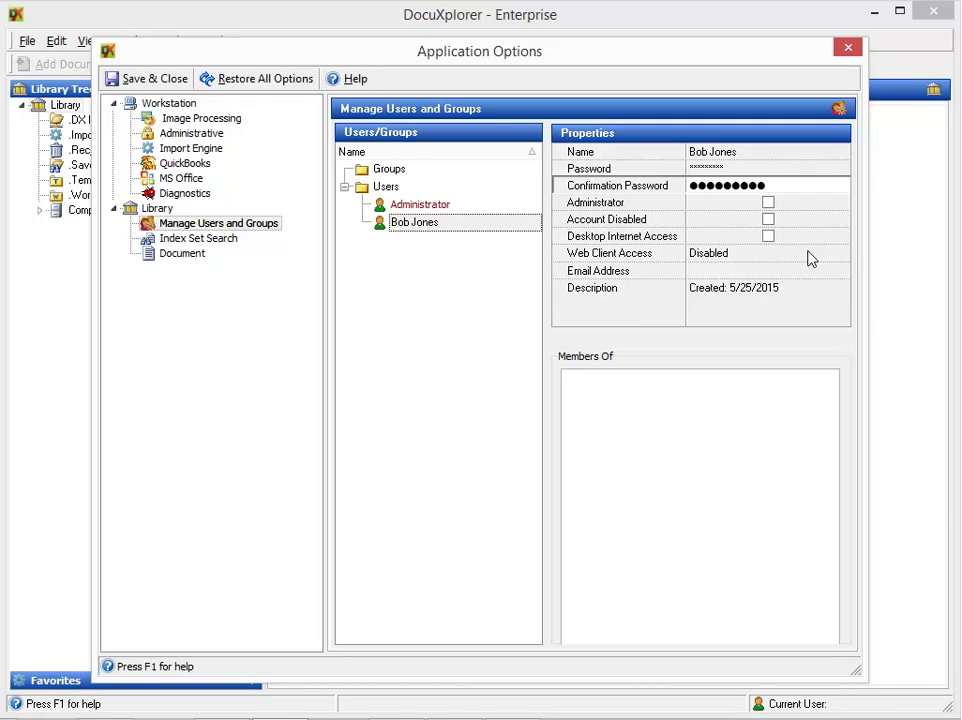
pyautogui.click(811, 258)
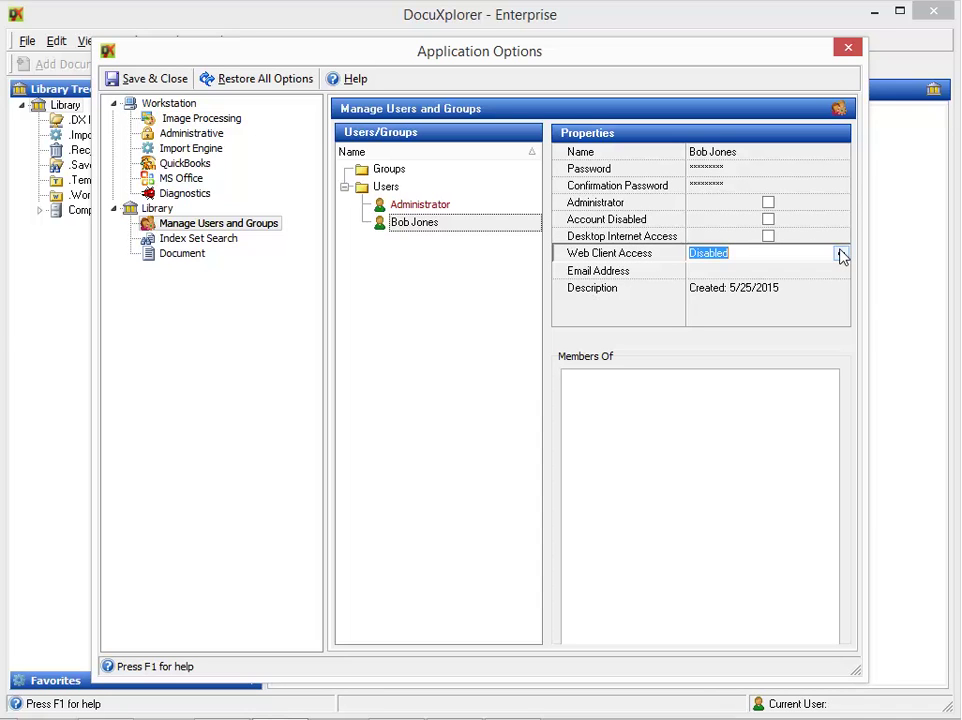
pyautogui.click(841, 256)
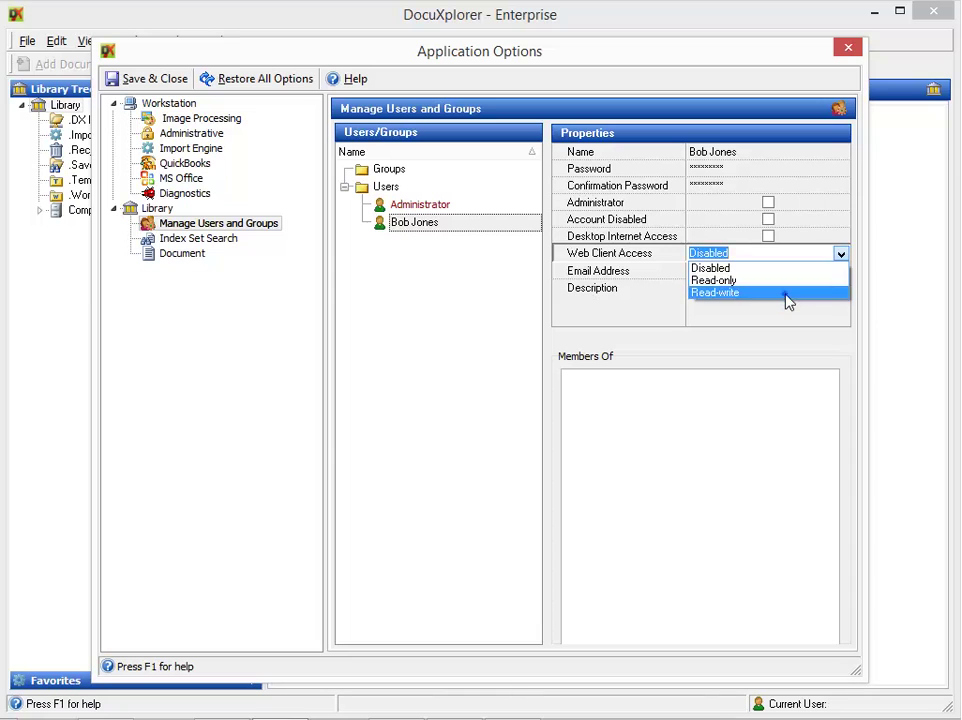
pyautogui.click(786, 293)
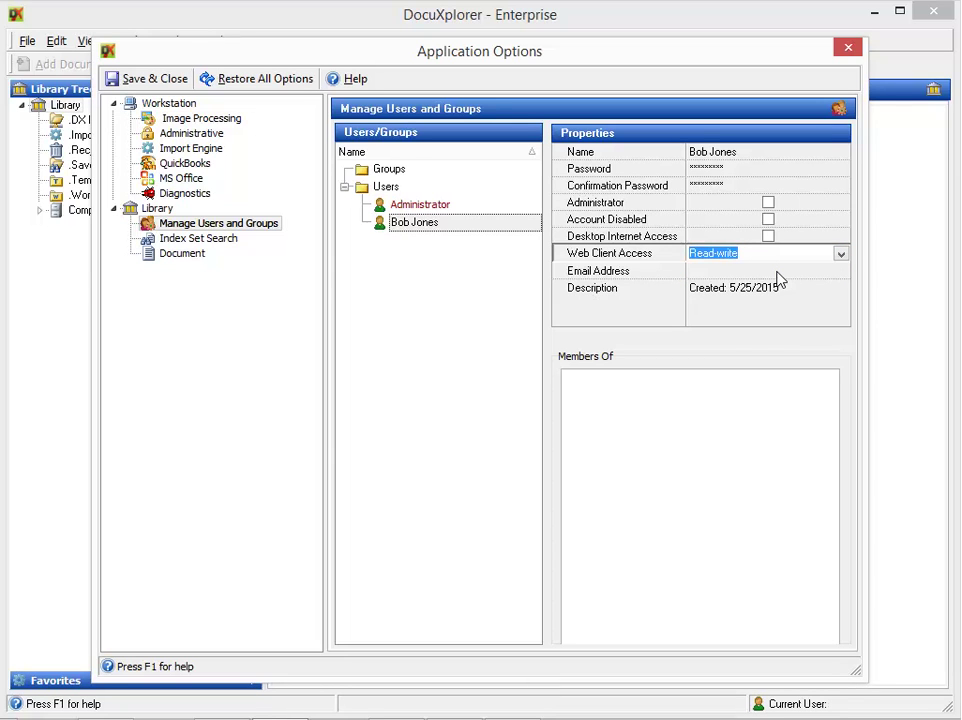
pyautogui.click(779, 277)
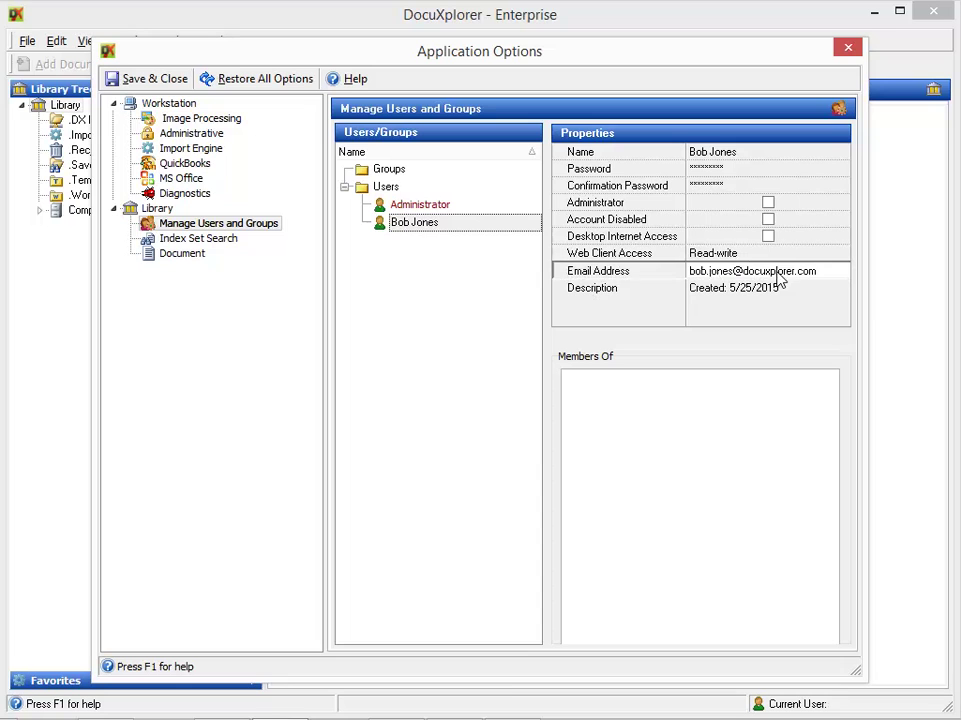
# Enter the user's e-mail address, then add a new user under Users with their full name
pyautogui.rightClick(388, 187)
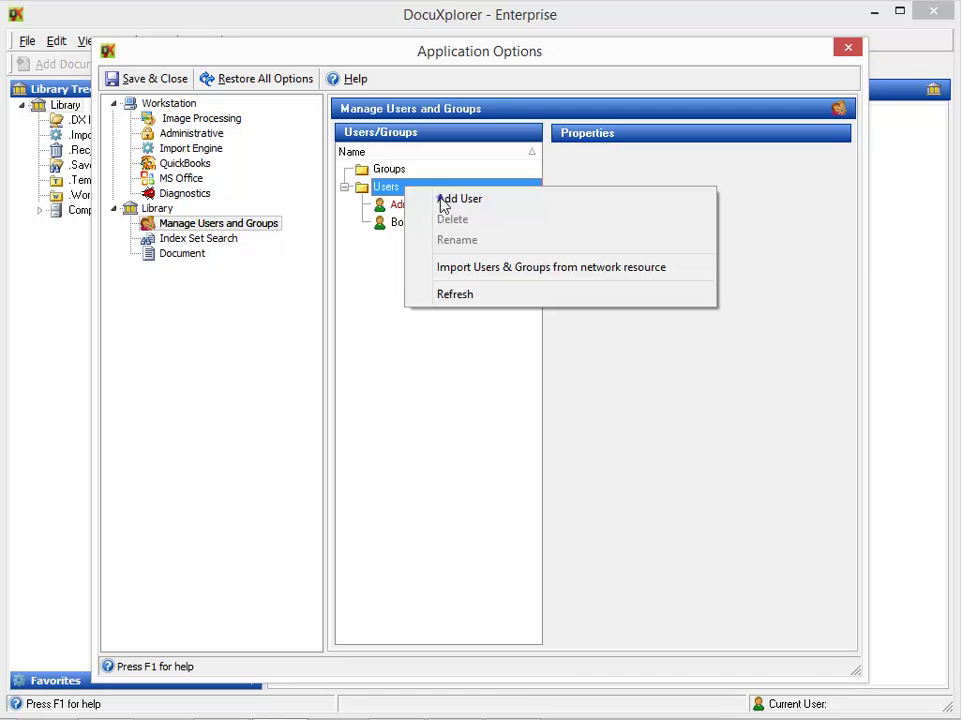
pyautogui.click(443, 202)
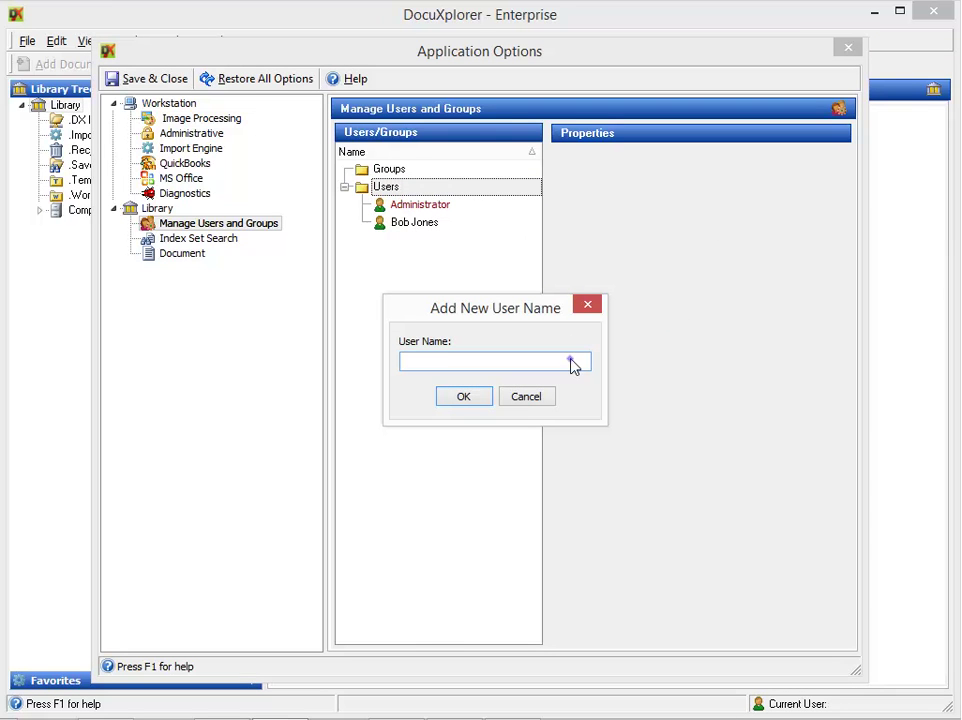
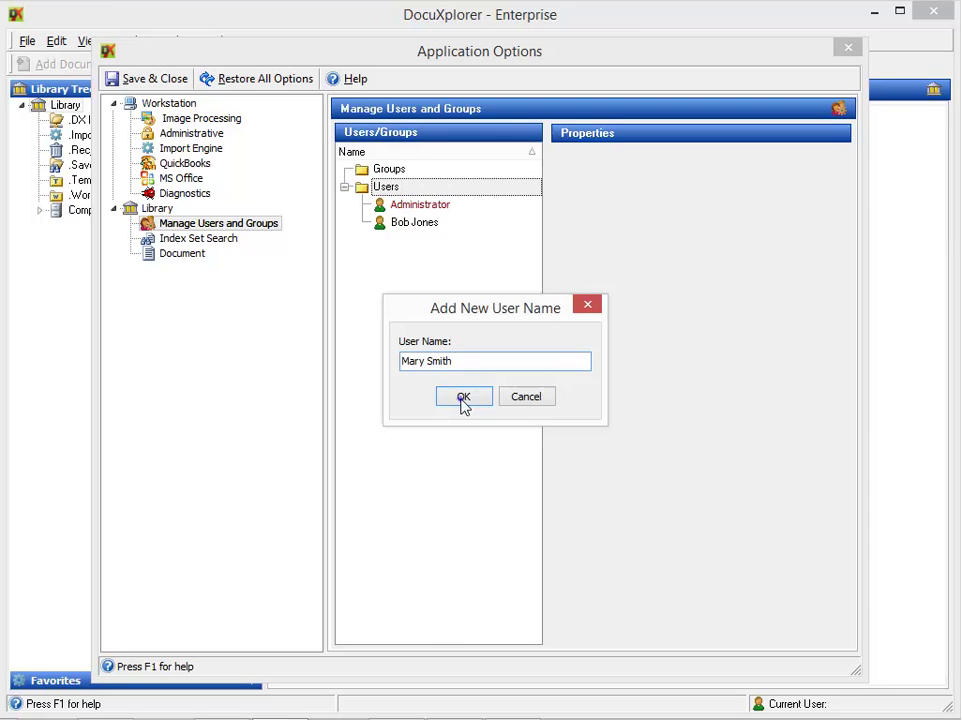
pyautogui.click(462, 398)
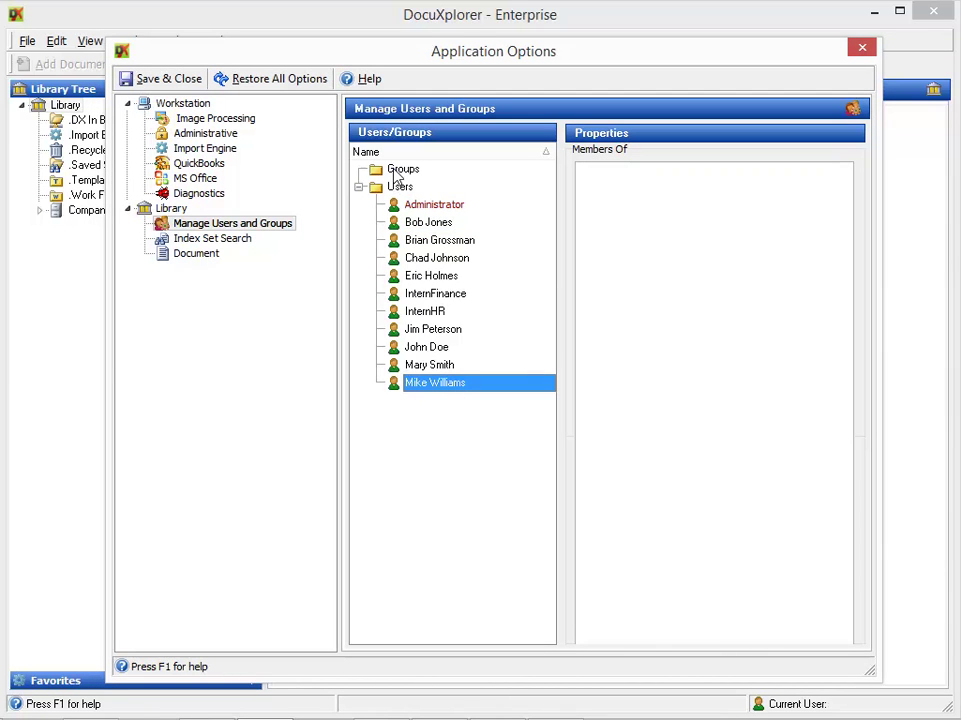
# Add a group named Finance Associates under Groups, then select an existing user
pyautogui.rightClick(400, 169)
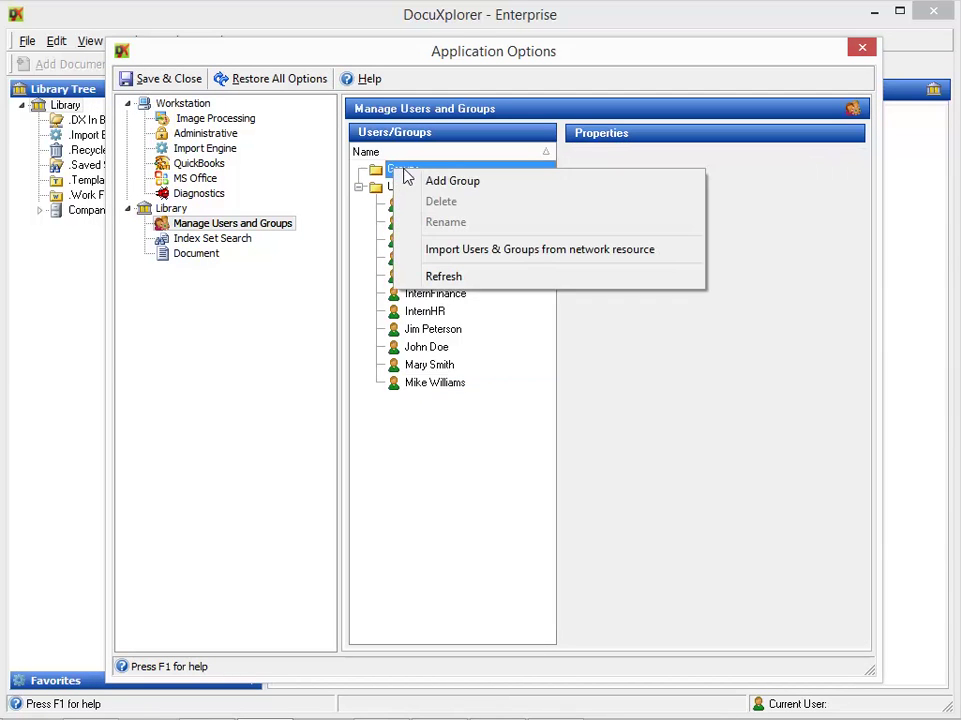
pyautogui.click(453, 184)
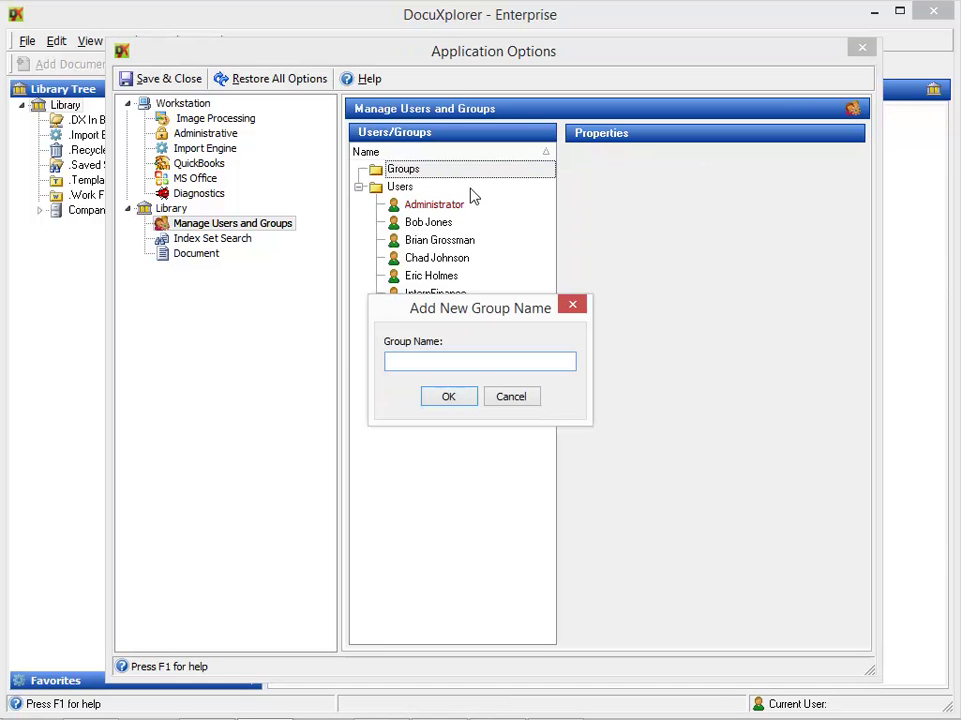
pyautogui.write('Finance Associates')
pyautogui.click(449, 397)
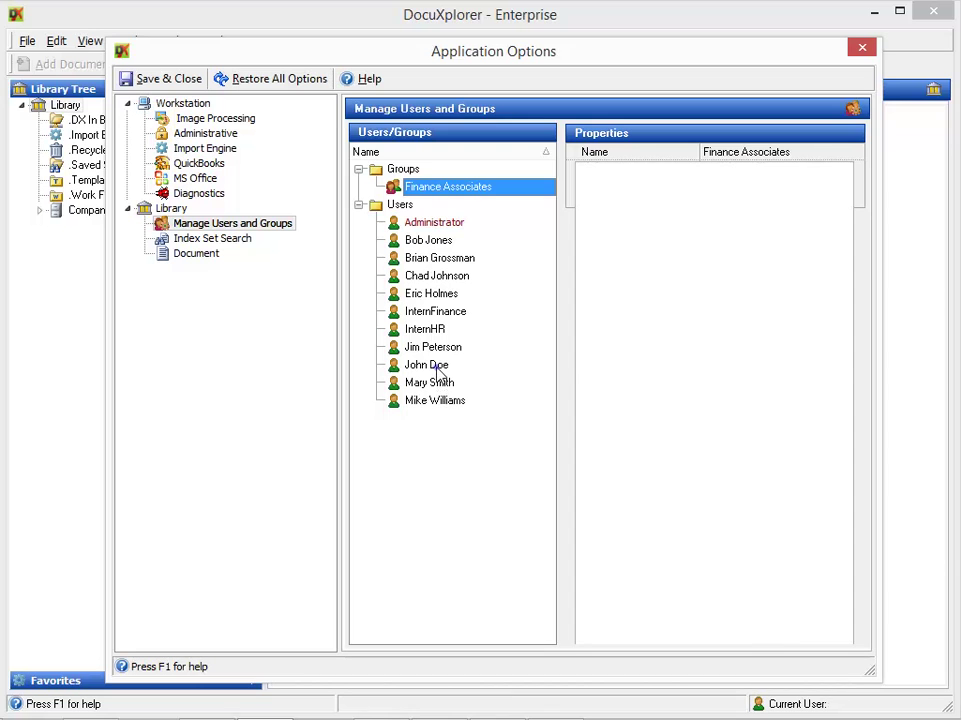
pyautogui.click(438, 368)
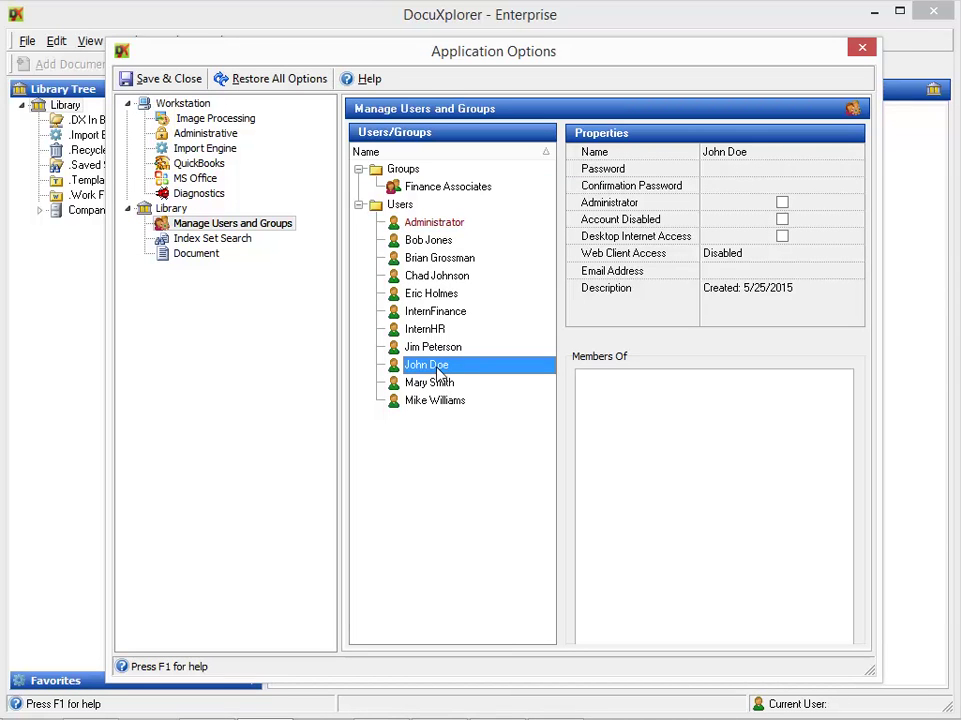
# Drag three users into the Finance Associates group and reselect the Groups folder
pyautogui.moveTo(438, 370); pyautogui.dragTo(433, 191)
pyautogui.moveTo(440, 384); pyautogui.dragTo(440, 189)
pyautogui.moveTo(437, 438); pyautogui.dragTo(422, 190)
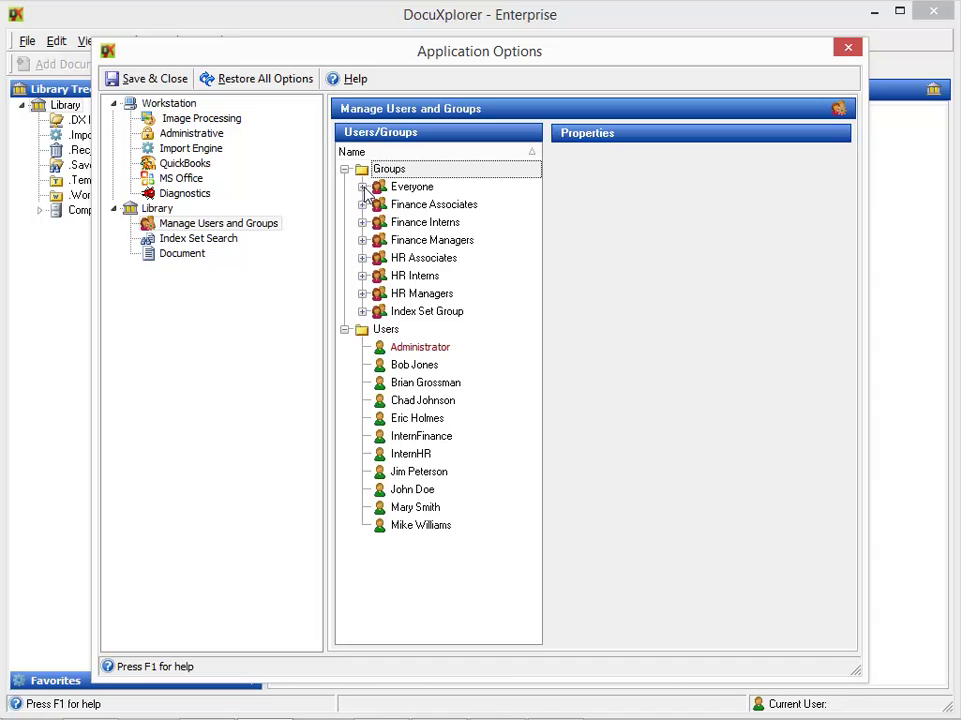
pyautogui.click(366, 192)
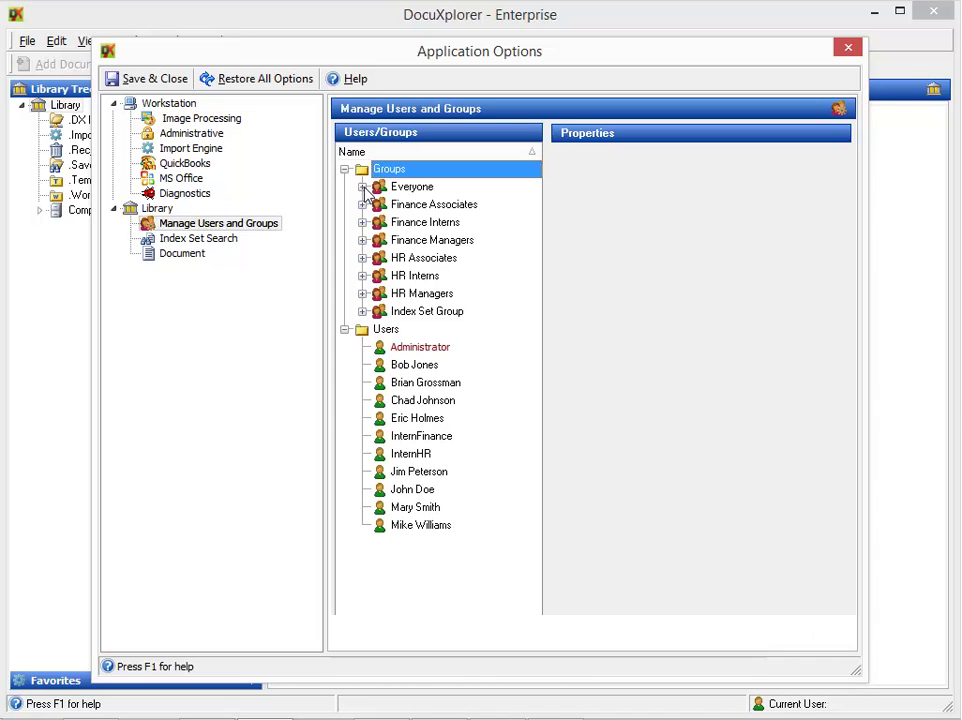
# Tick Login Required on the Library, Save & Close, and confirm the library will close
pyautogui.click(157, 209)
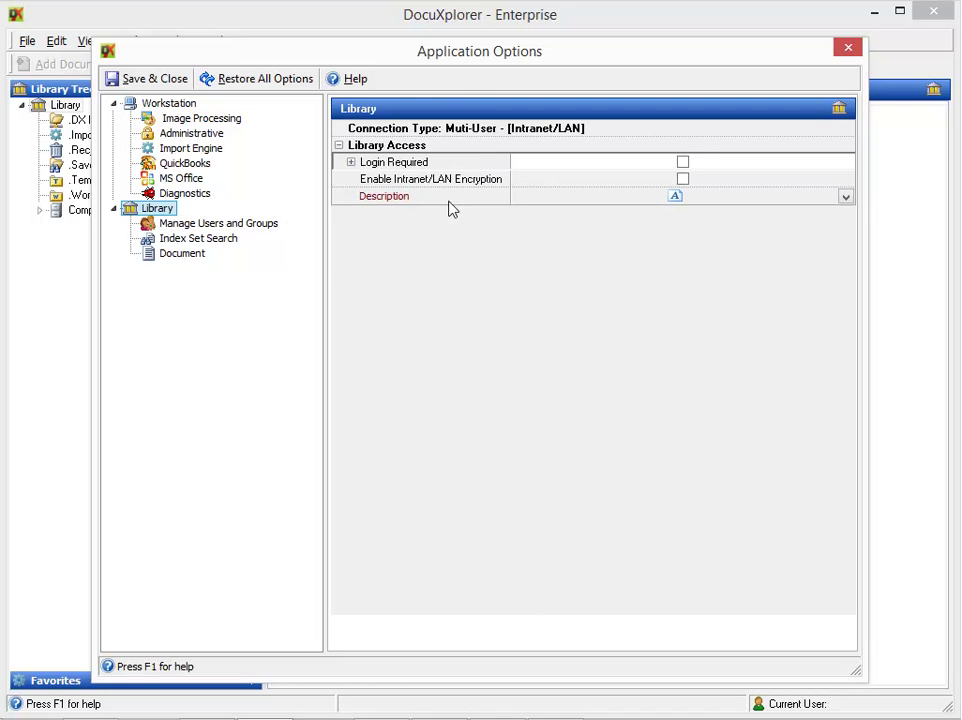
pyautogui.click(684, 163)
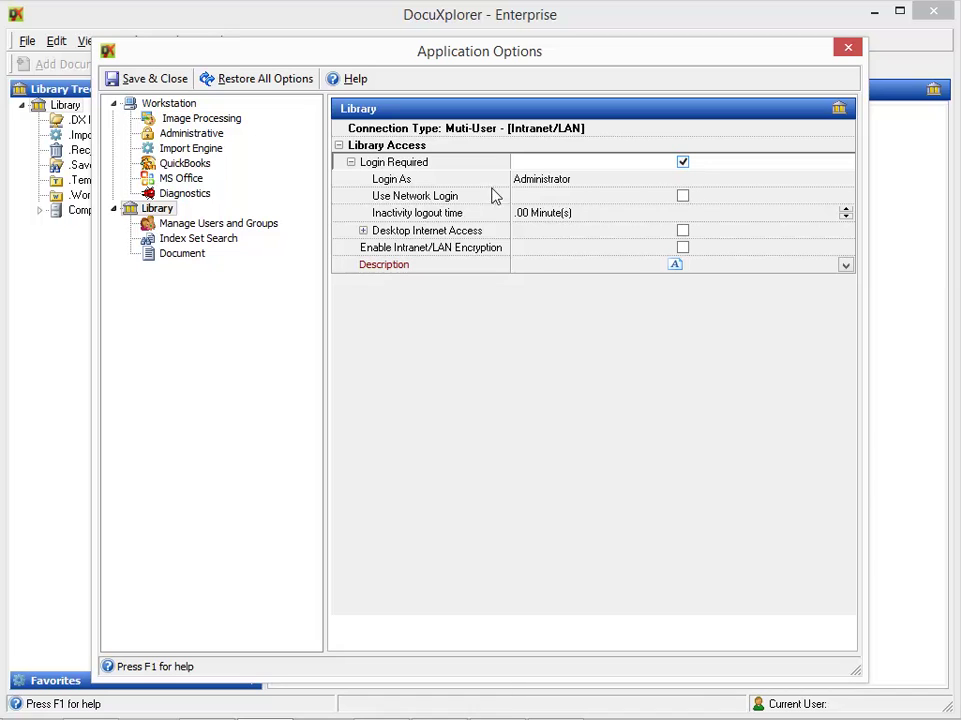
pyautogui.click(140, 84)
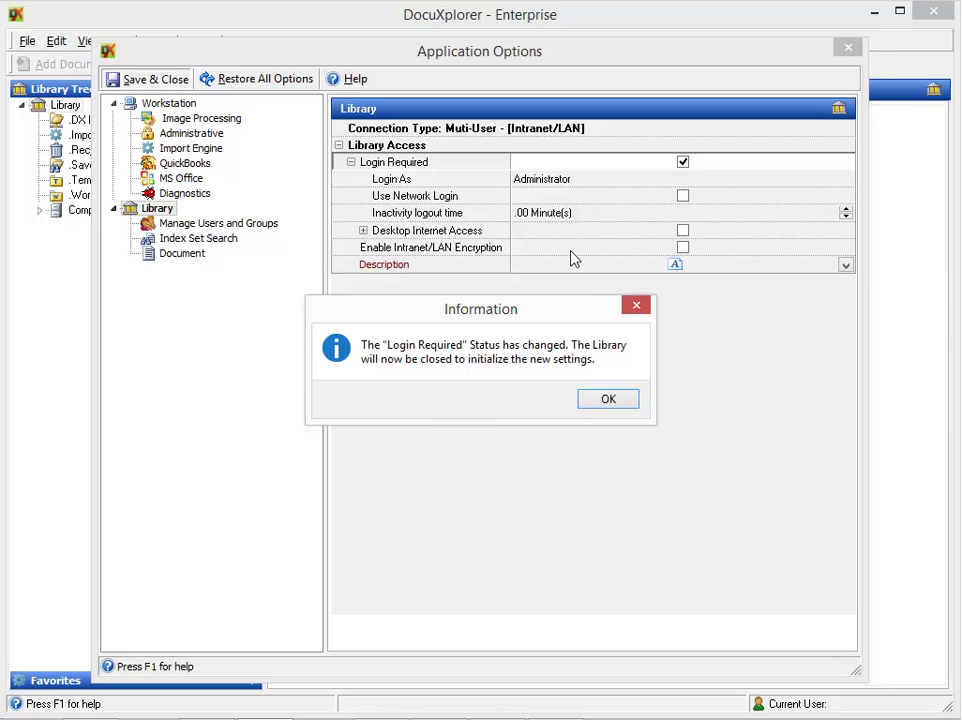
pyautogui.click(606, 401)
pyautogui.click(346, 420)
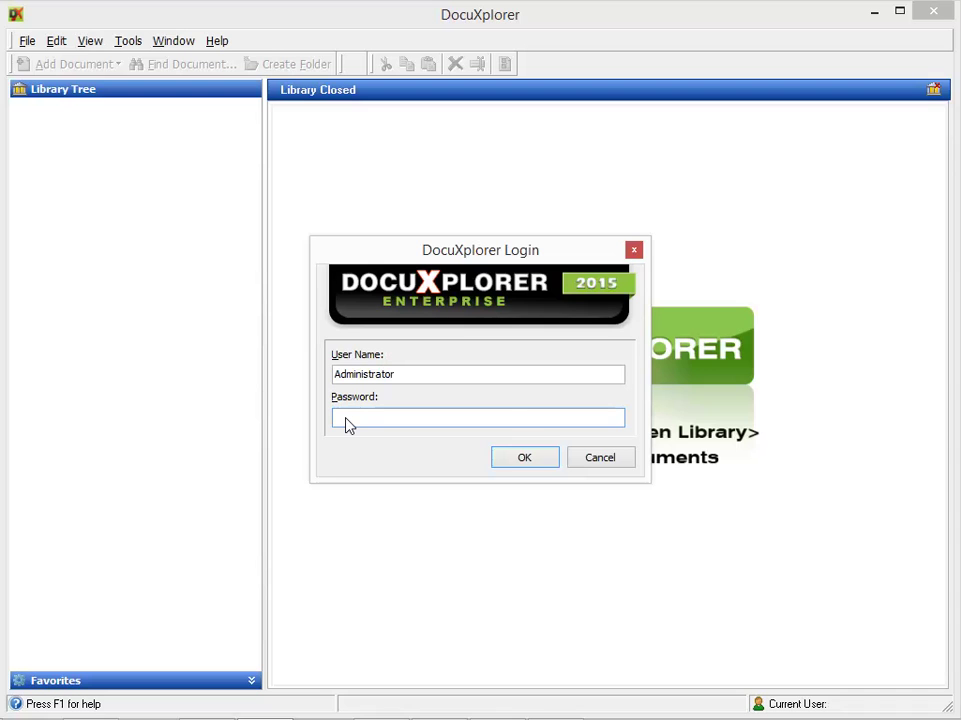
# Log back in as Administrator with the password and open the Library root's context menu
pyautogui.write('•••••')
pyautogui.click(529, 463)
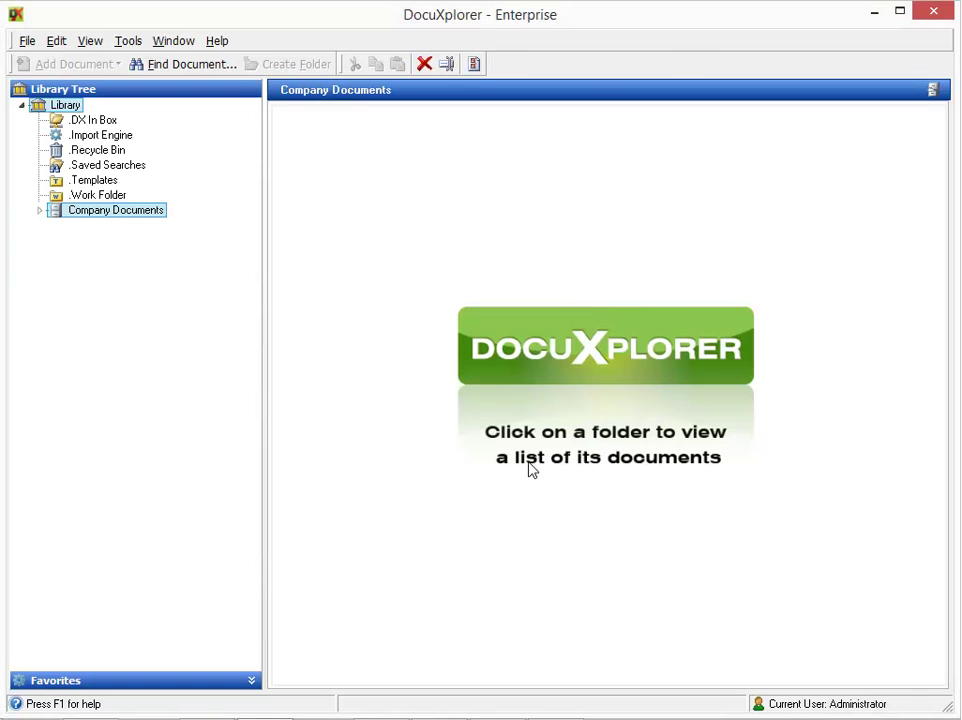
pyautogui.rightClick(60, 114)
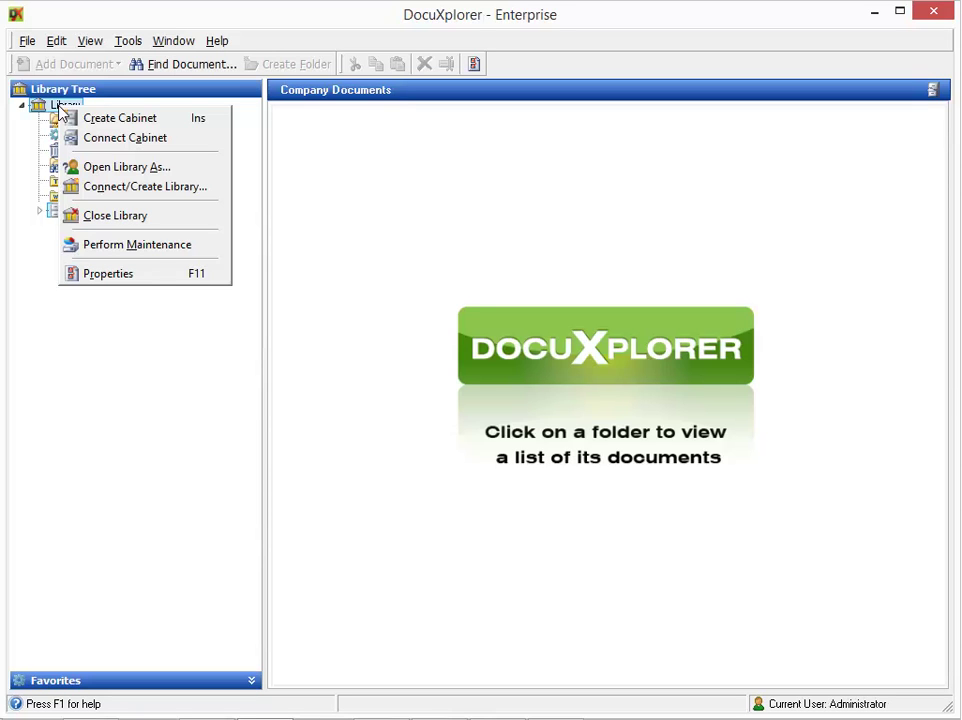
# Open the Library's Properties at the Permissions page and bring up Manage User/Groups
pyautogui.click(118, 274)
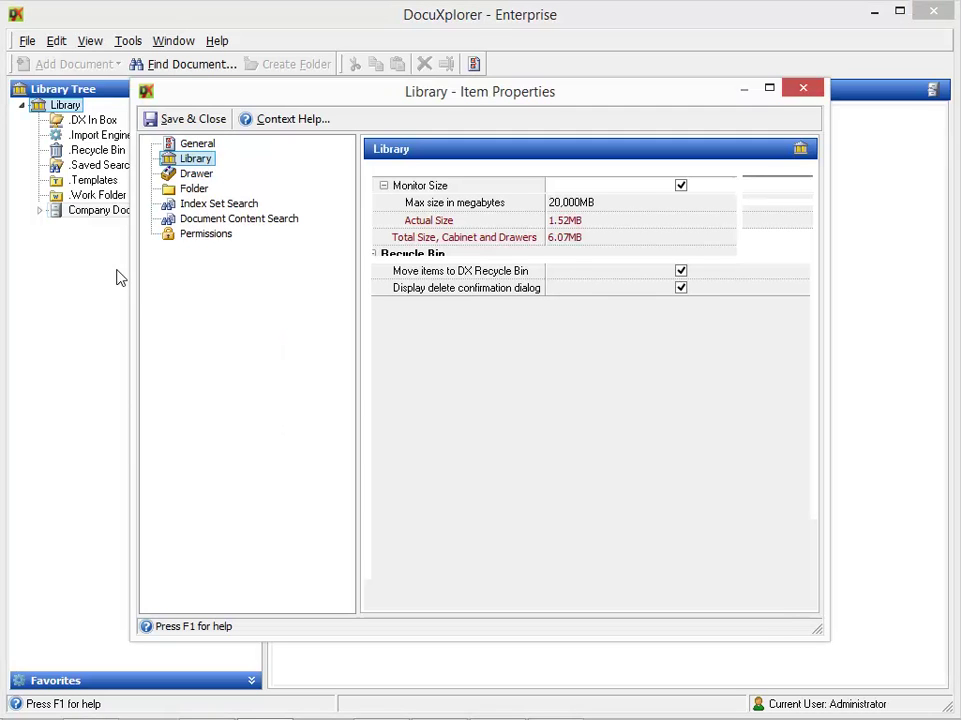
pyautogui.click(228, 234)
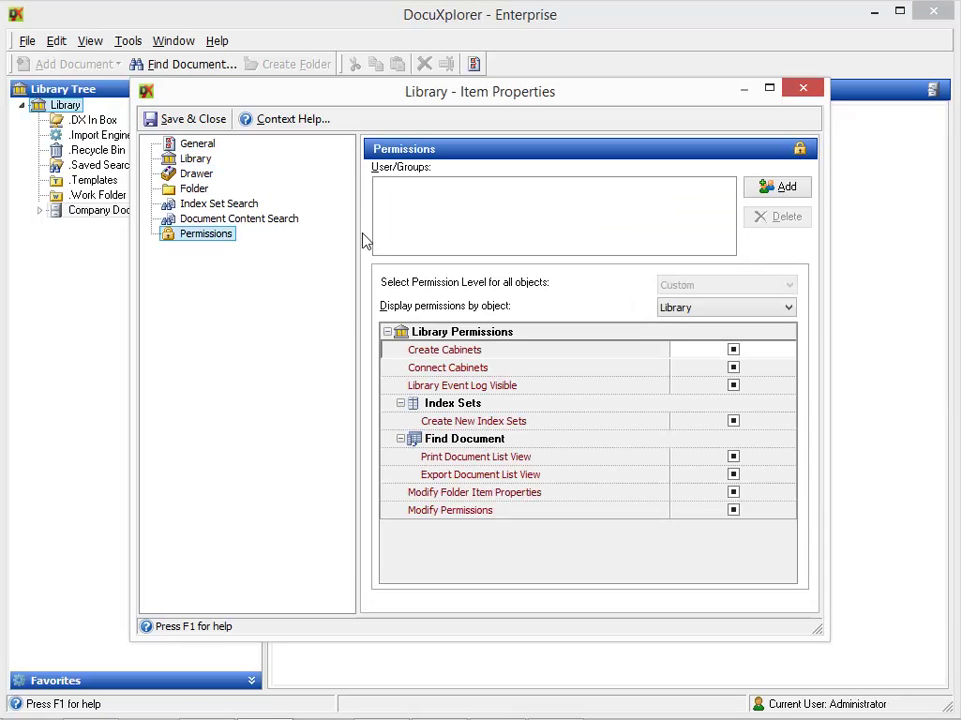
pyautogui.click(771, 190)
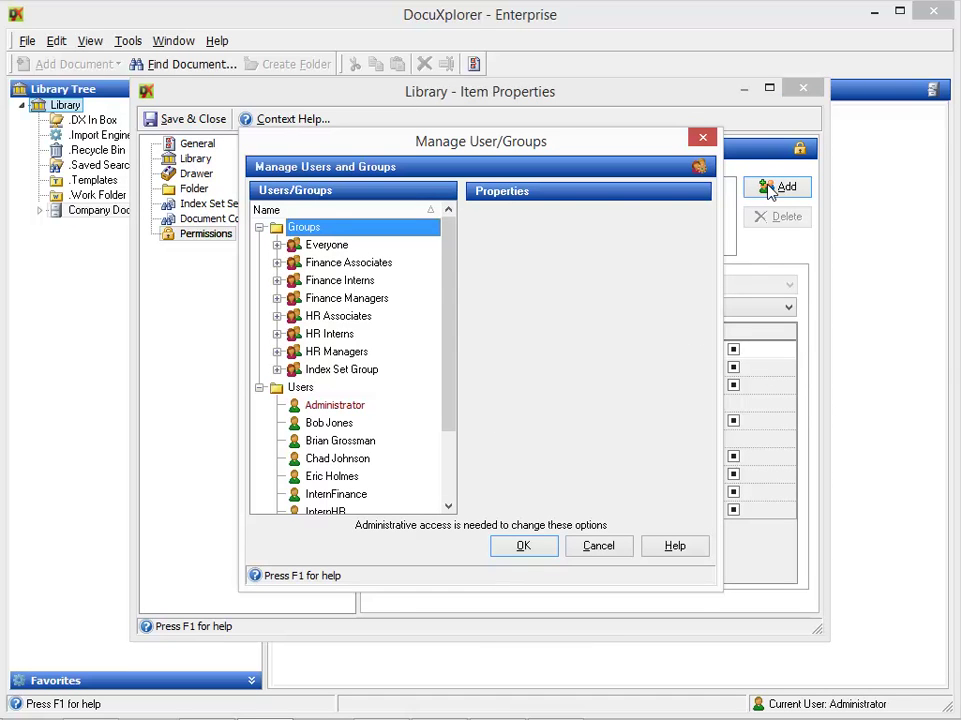
# Select Everyone through Index Set Group and add all eight groups to the Library permissions
pyautogui.click(384, 250)
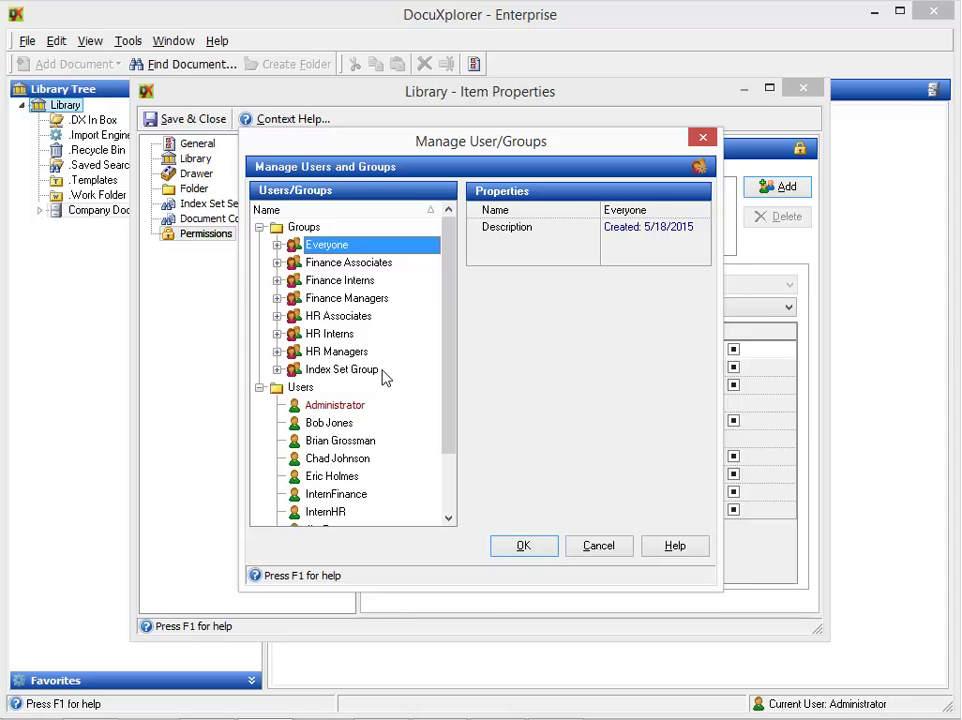
pyautogui.keyDown('shift'); pyautogui.click(385, 376); pyautogui.keyUp('shift')
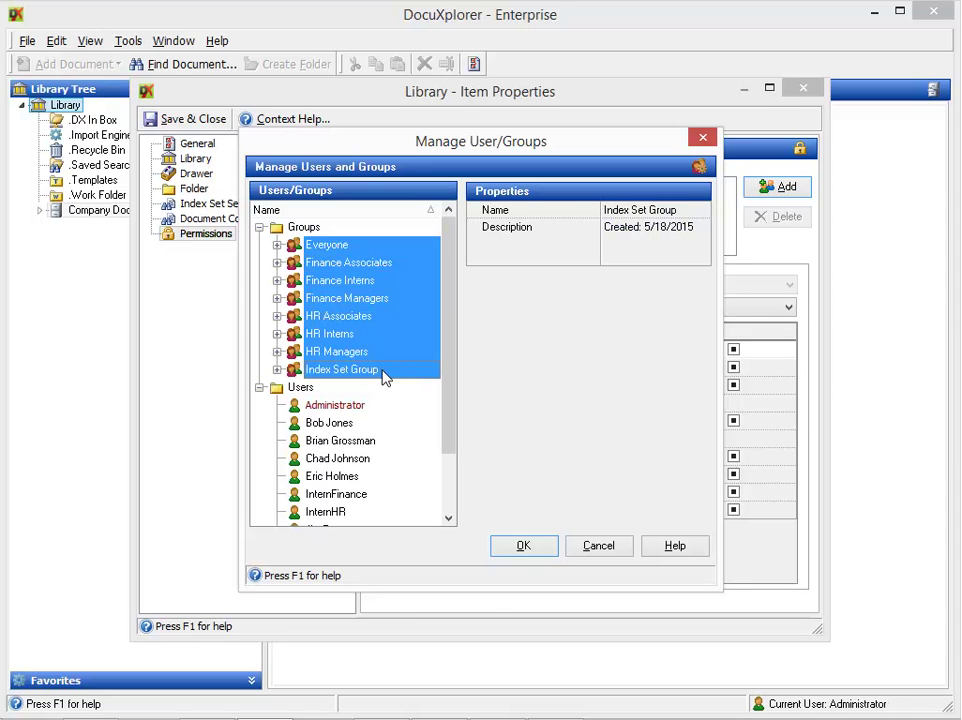
pyautogui.click(537, 547)
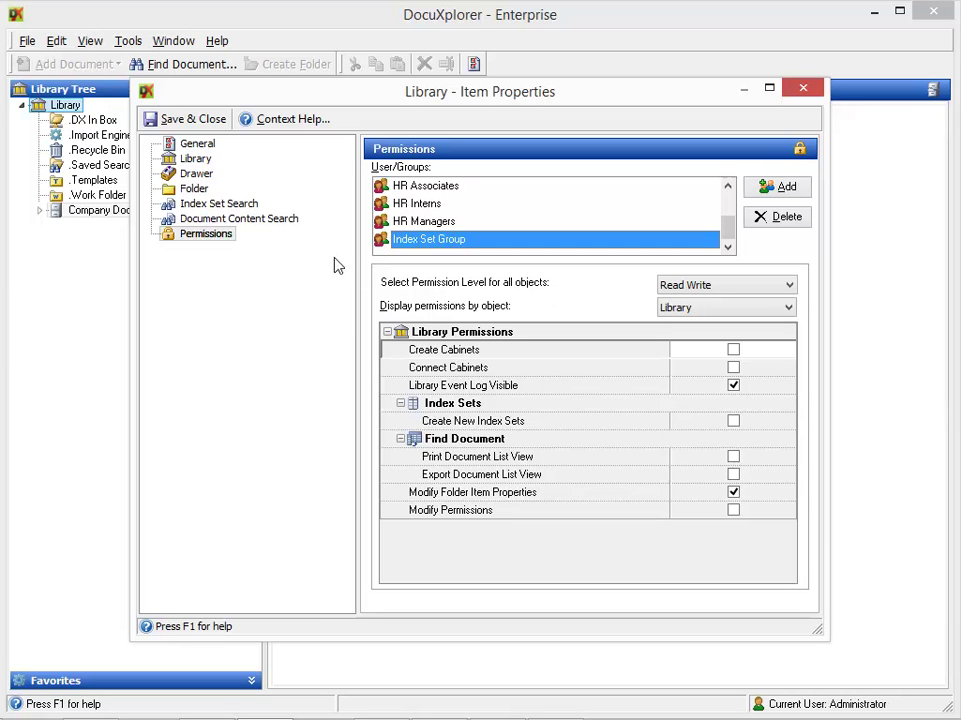
# Close the Library properties, expand Work Folder, and open Company Documents' Permissions properties
pyautogui.click(192, 119)
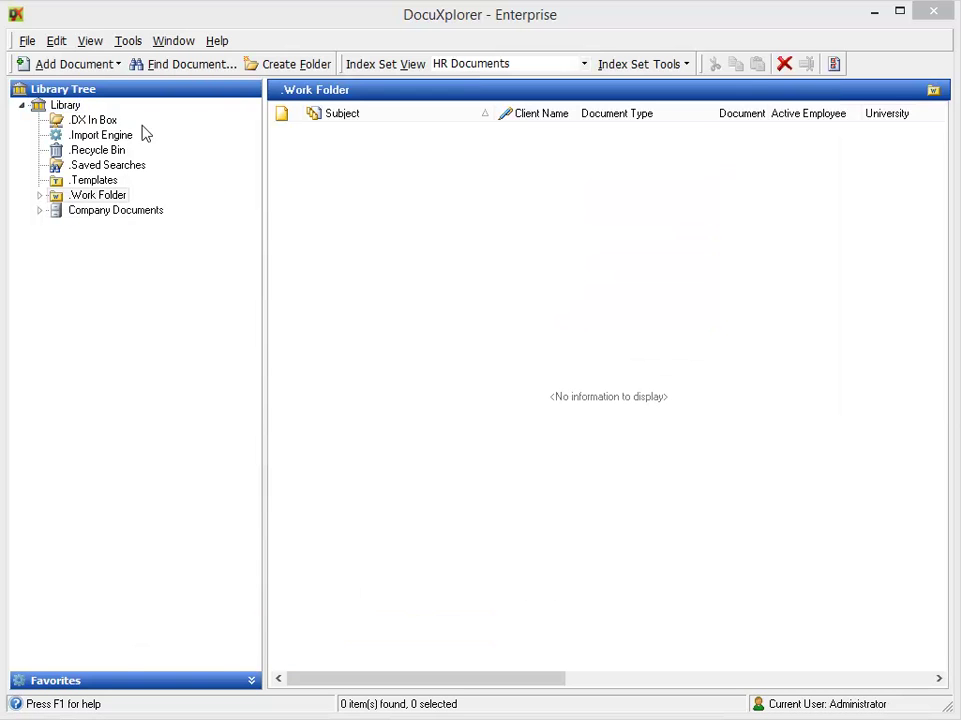
pyautogui.click(40, 197)
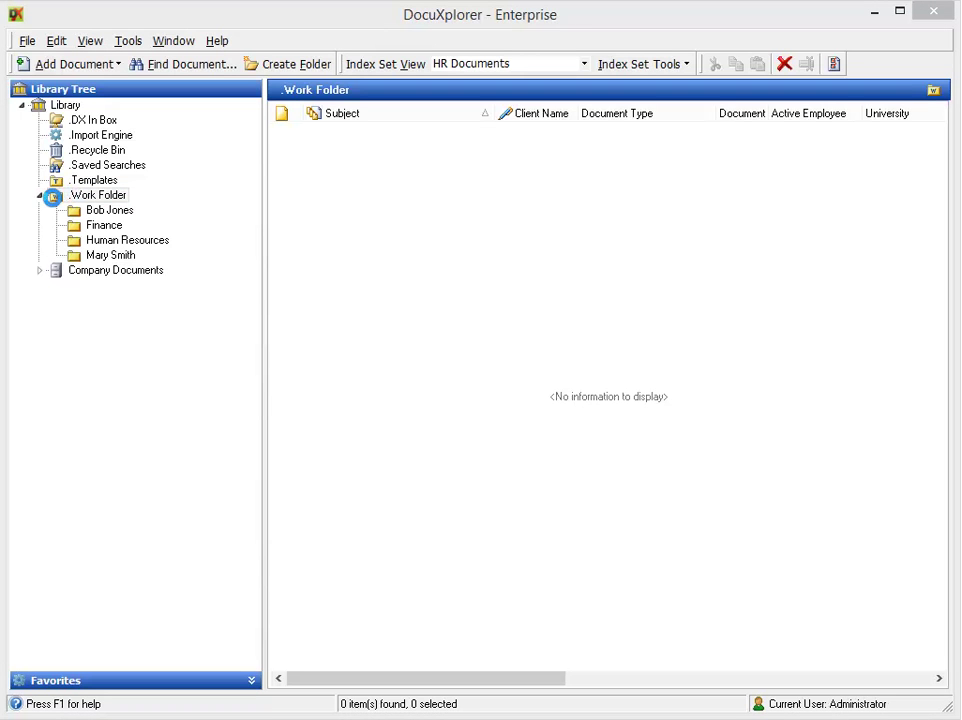
pyautogui.click(36, 270)
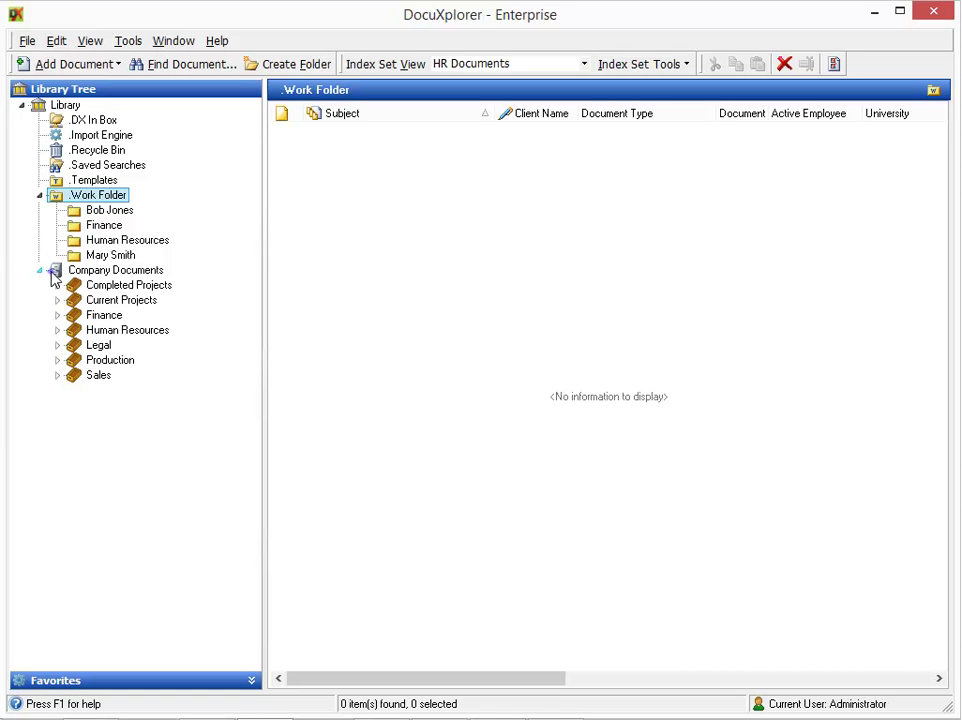
pyautogui.rightClick(52, 279)
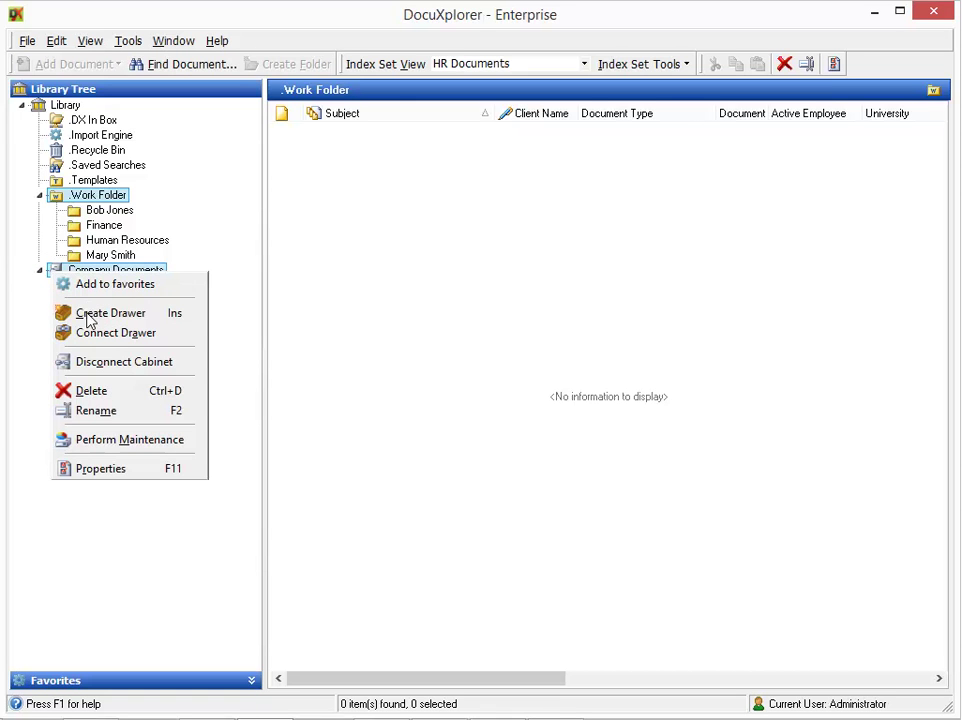
pyautogui.click(104, 470)
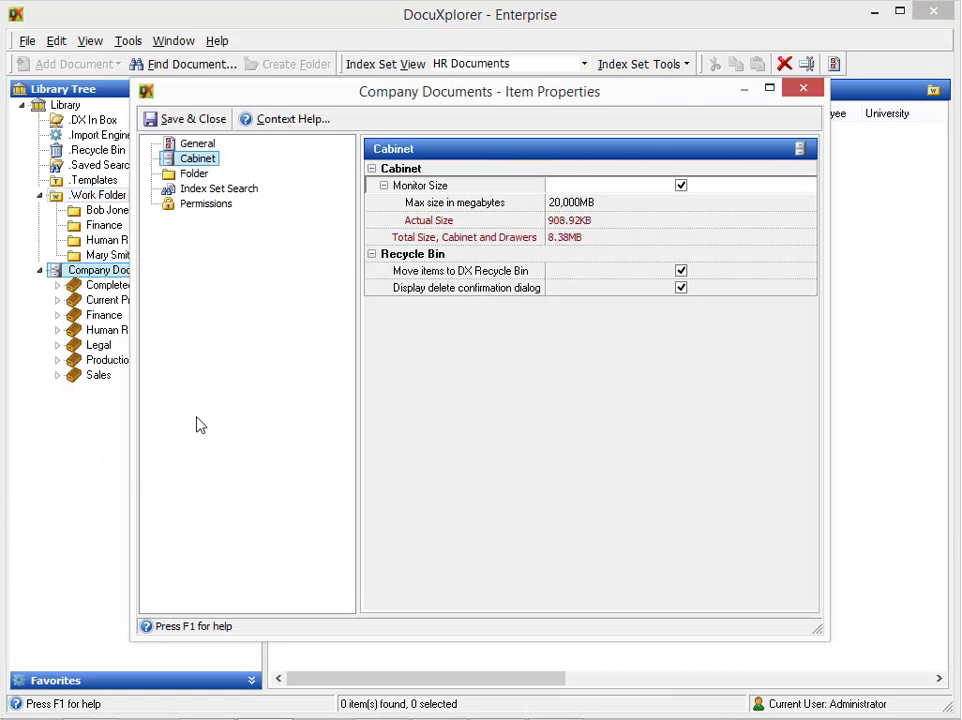
pyautogui.click(208, 206)
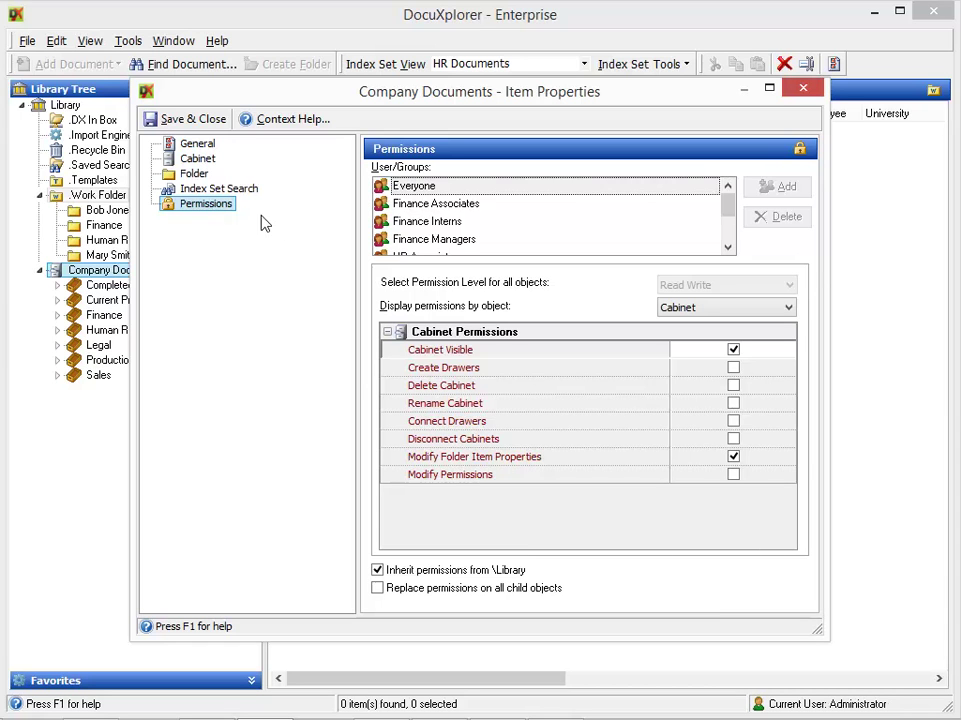
# Uncheck 'Inherit permissions from \Library' and set Display permissions to Show All Objects
pyautogui.click(377, 570)
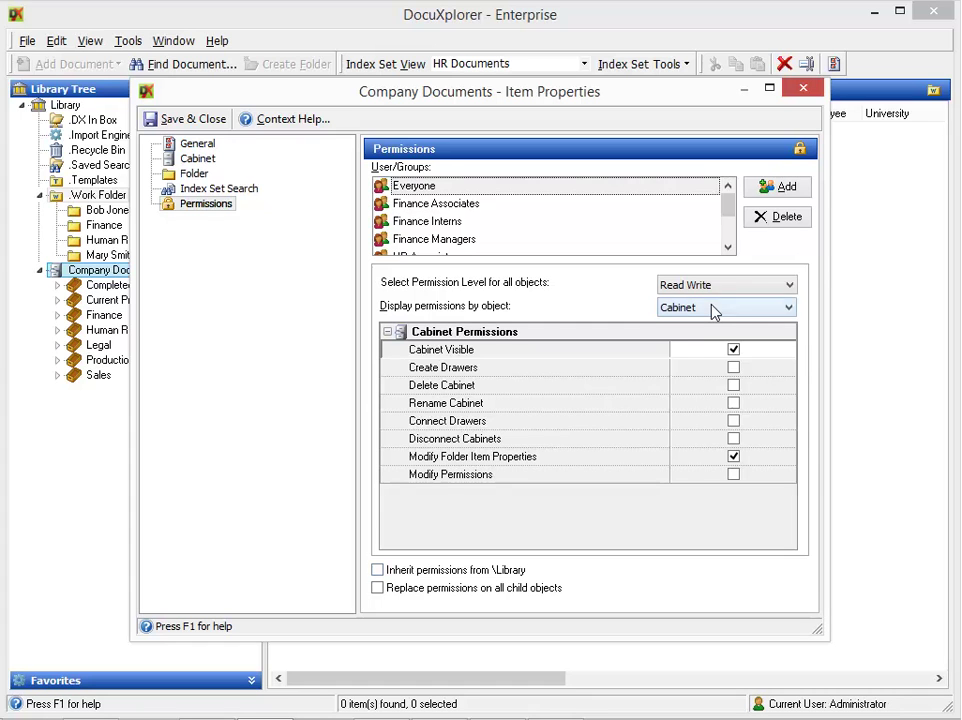
pyautogui.click(713, 309)
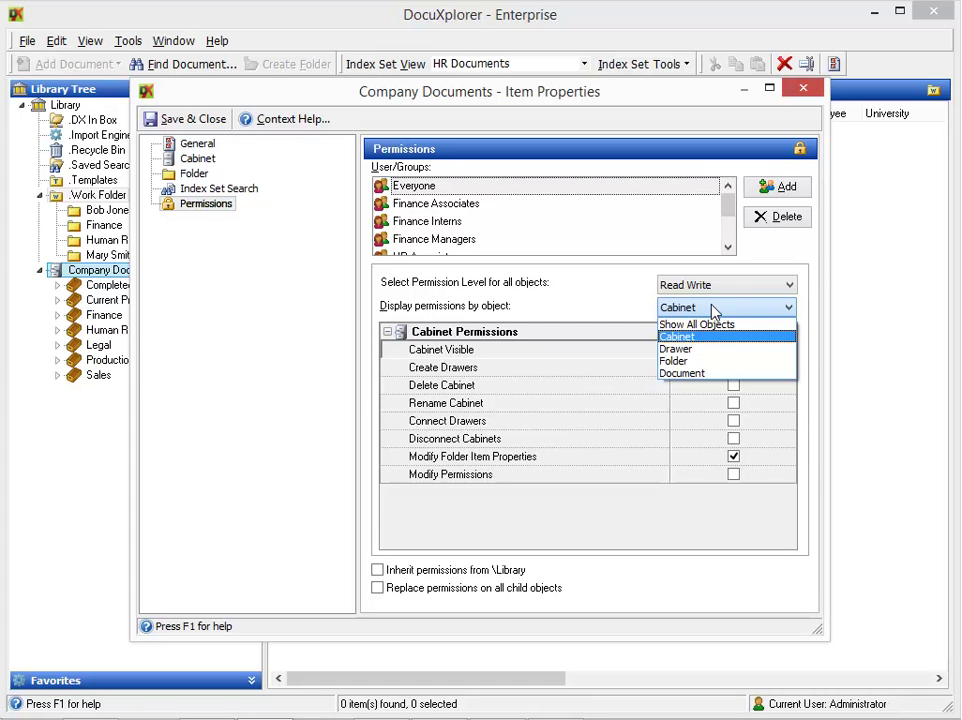
pyautogui.click(713, 326)
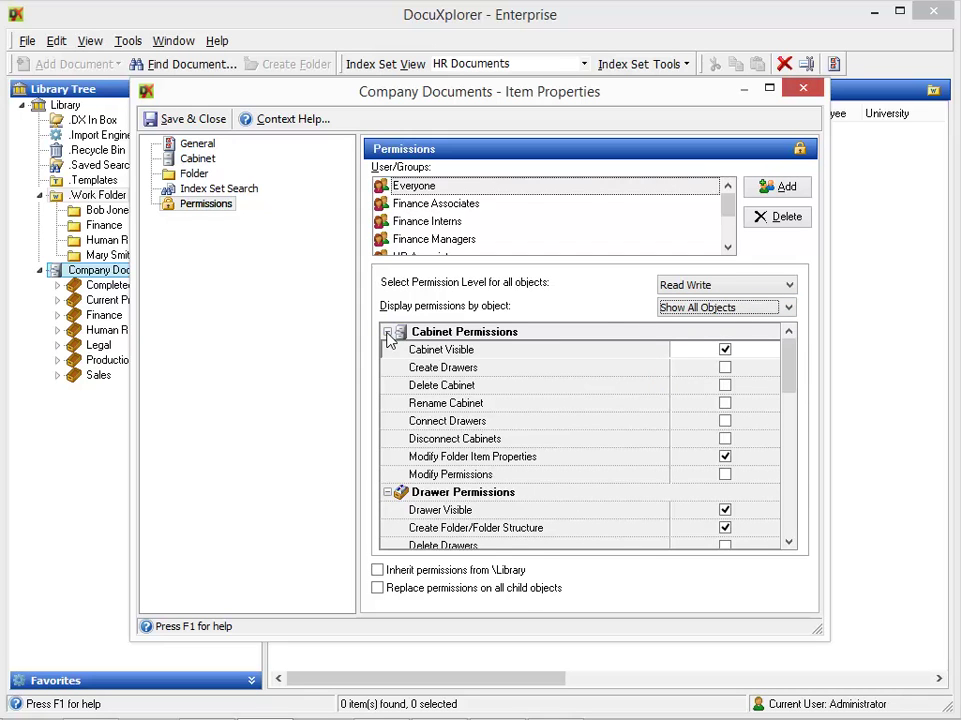
# Collapse the Cabinet, Drawer, Folder and Document permission groups and close the properties
pyautogui.click(387, 333)
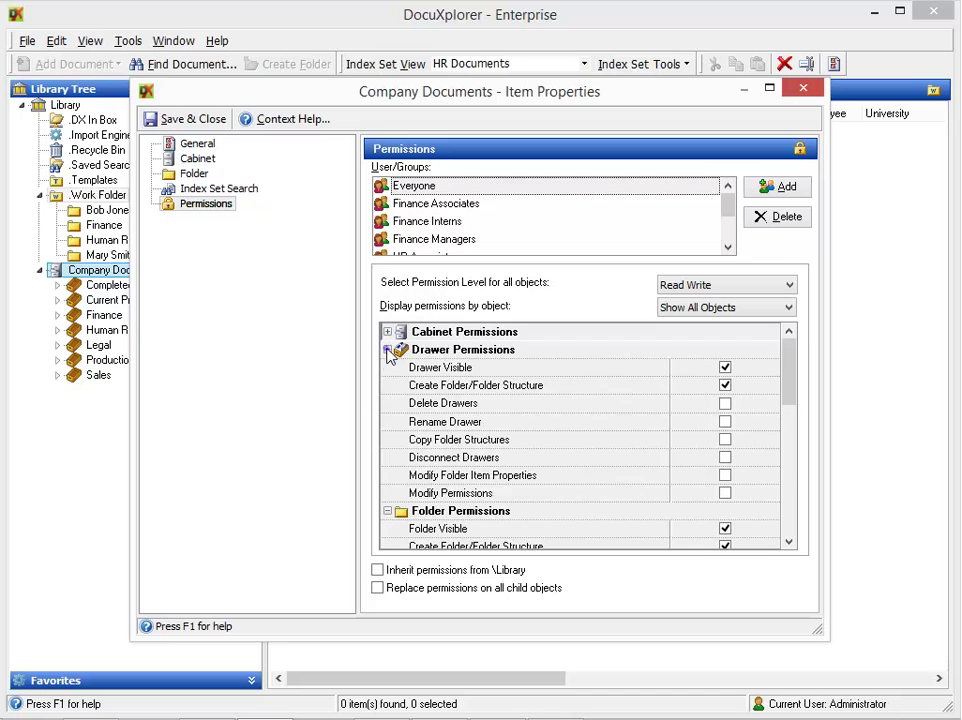
pyautogui.click(388, 351)
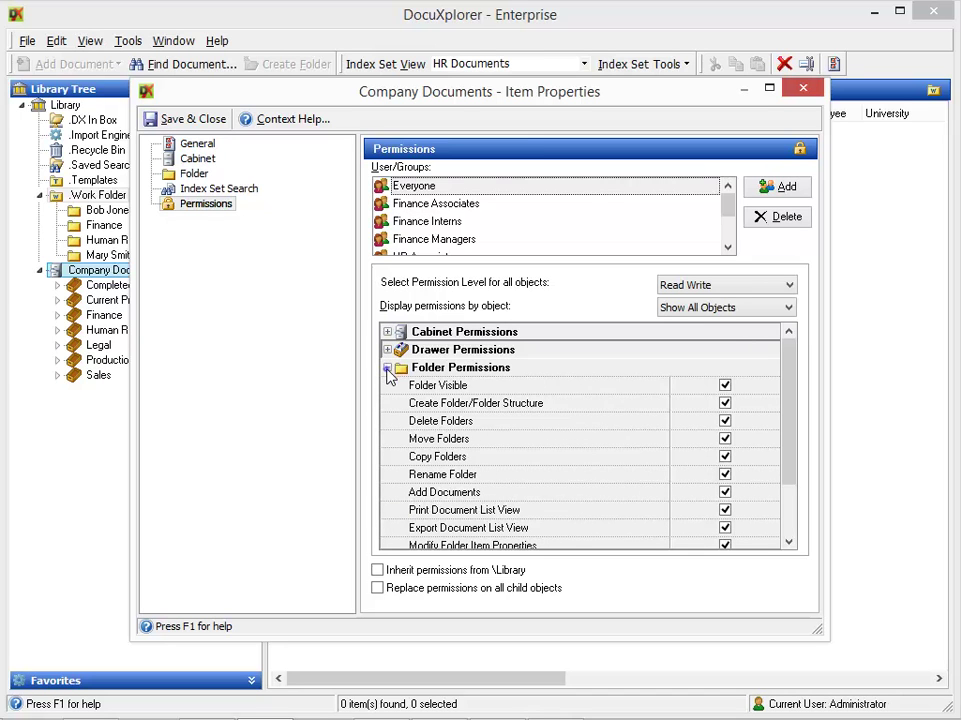
pyautogui.click(388, 369)
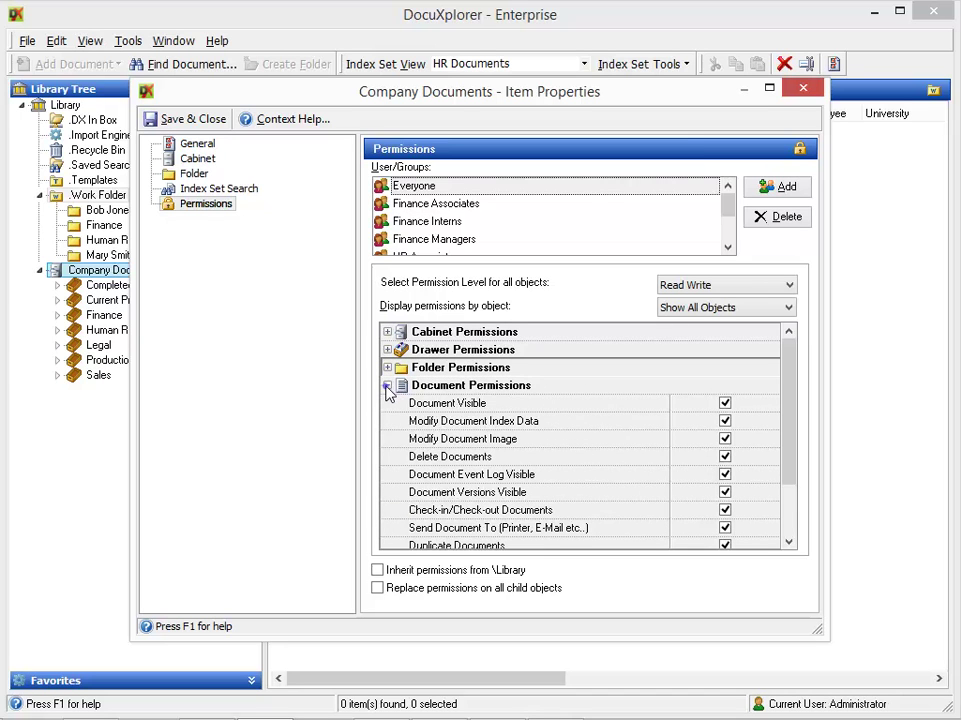
pyautogui.click(388, 387)
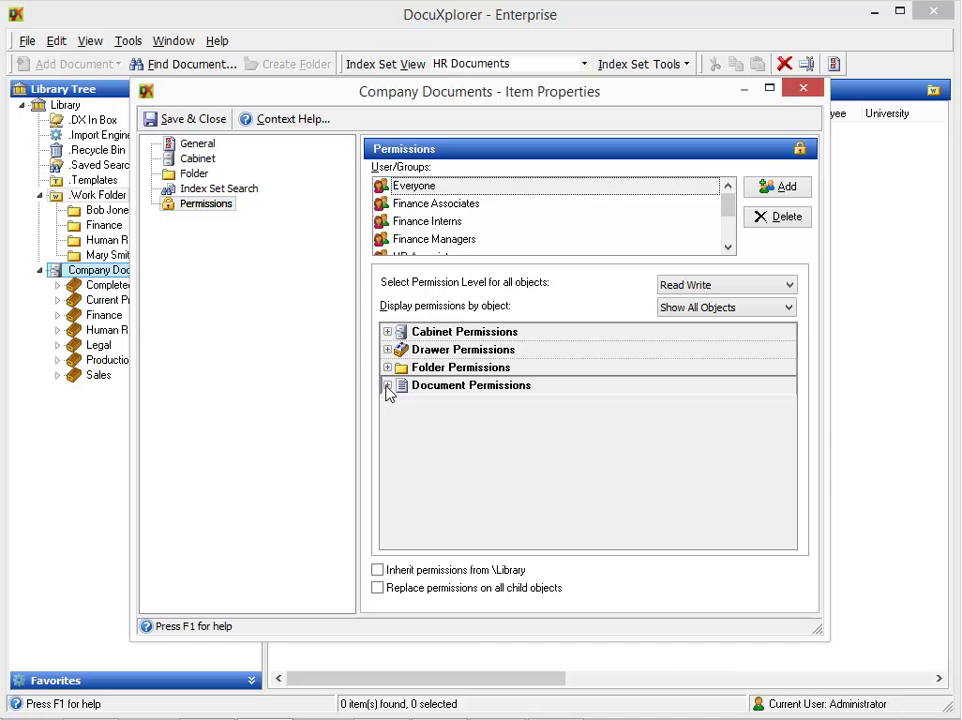
pyautogui.click(802, 89)
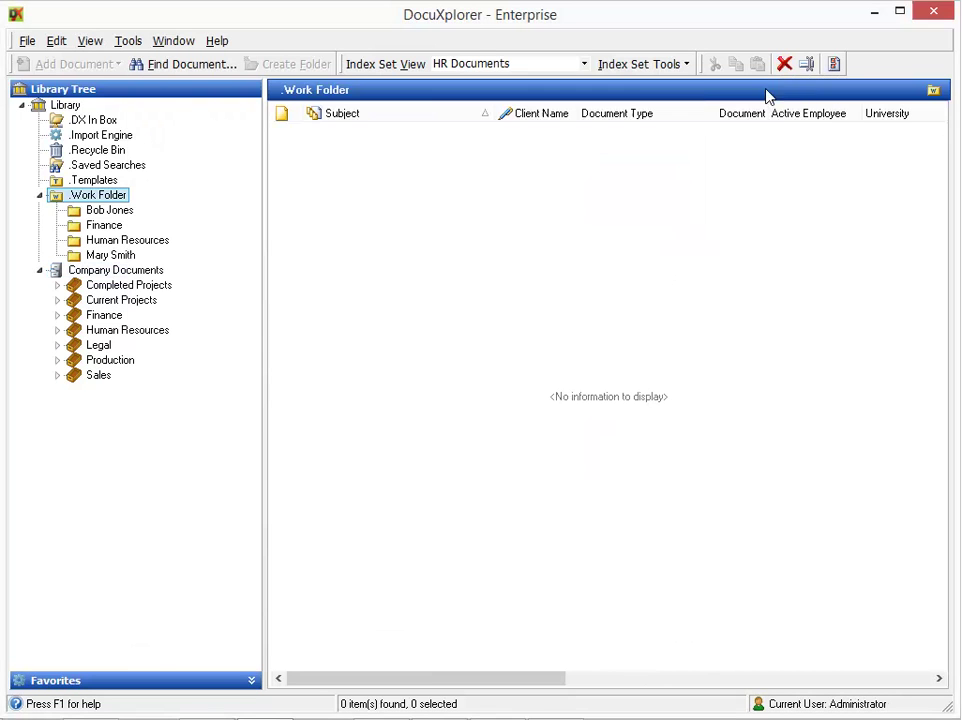
# Expand Human Resources and Employee Files, then open the Employee Files folder's Properties
pyautogui.click(57, 330)
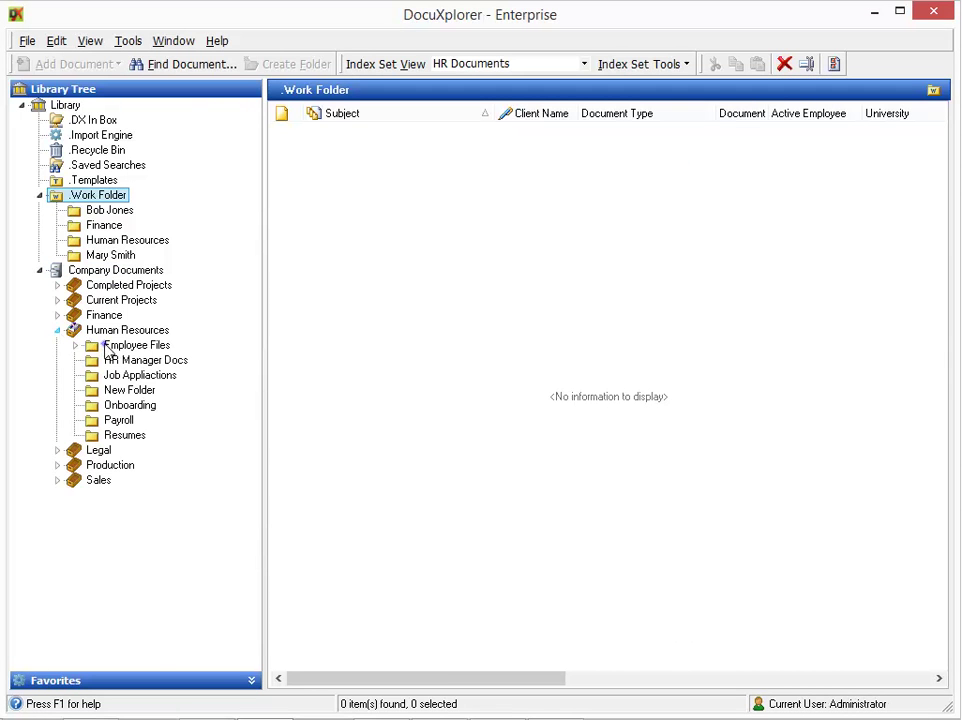
pyautogui.rightClick(105, 346)
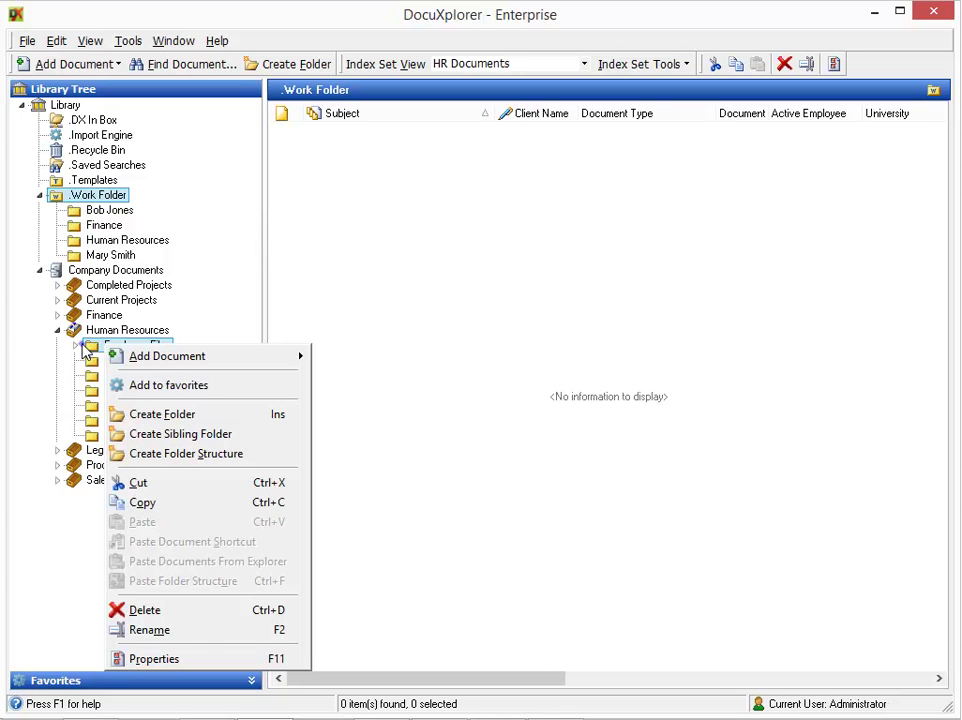
pyautogui.click(82, 345)
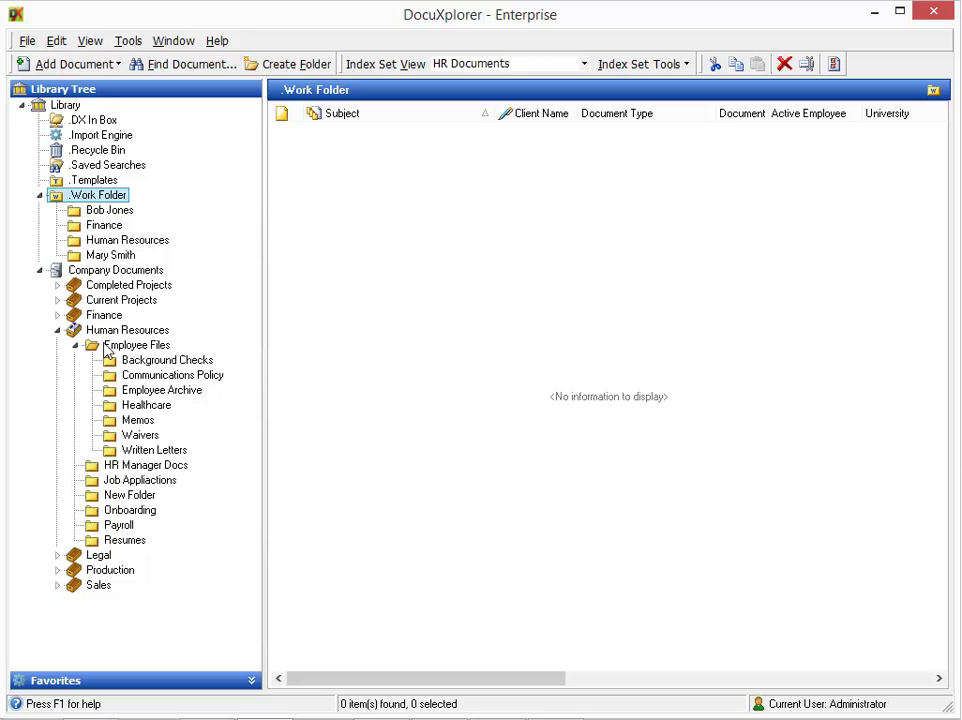
pyautogui.rightClick(133, 347)
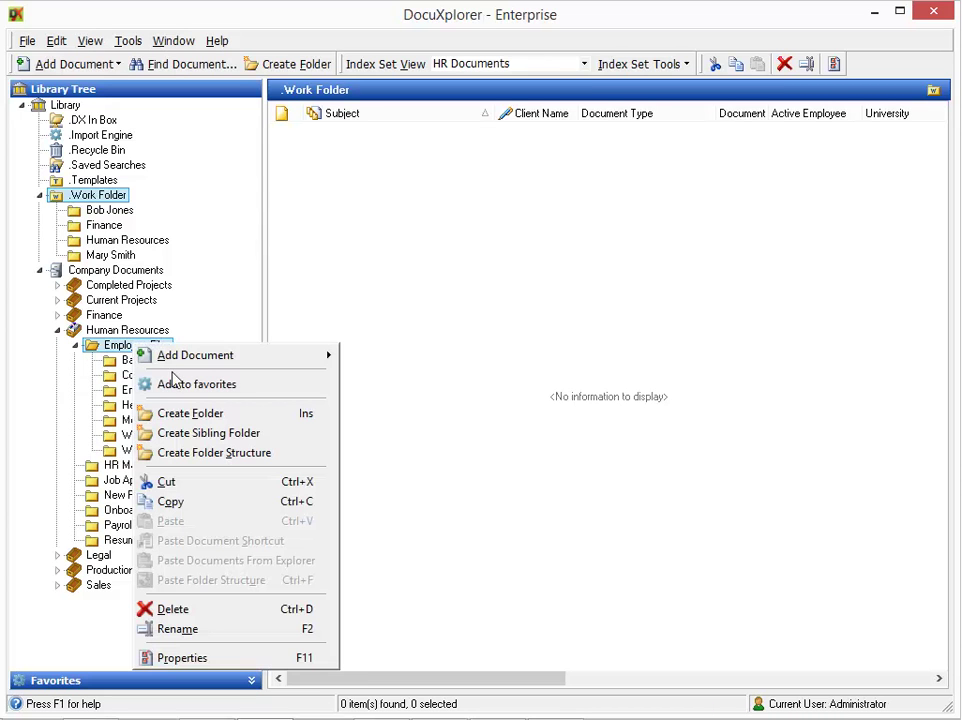
pyautogui.click(210, 660)
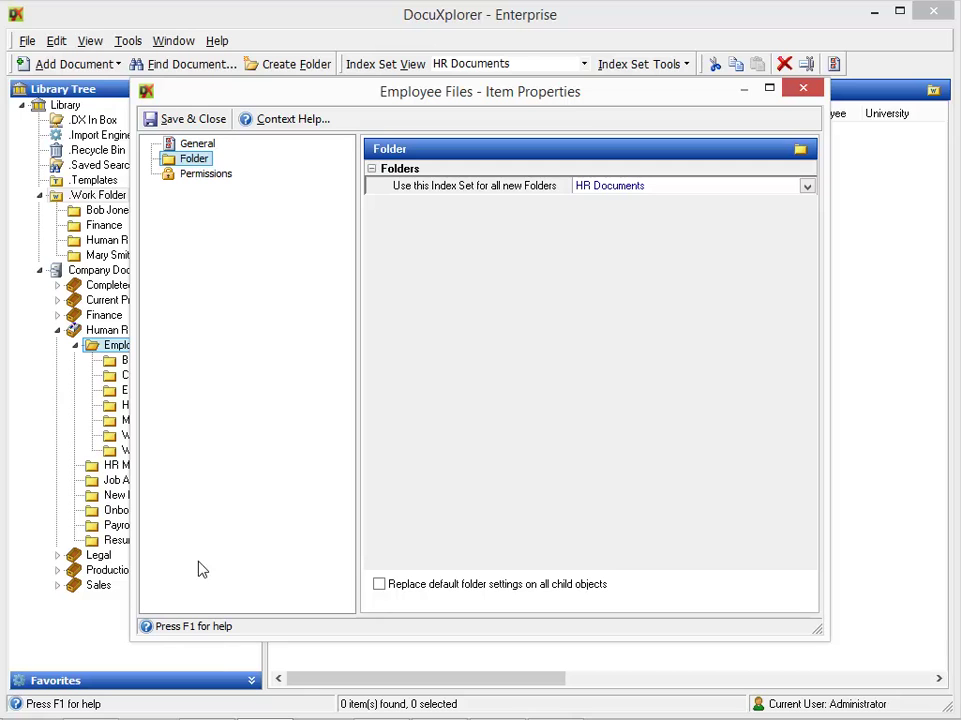
# Turn off Library inheritance and delete Everyone, the three Finance groups and Index Set Group
pyautogui.click(200, 175)
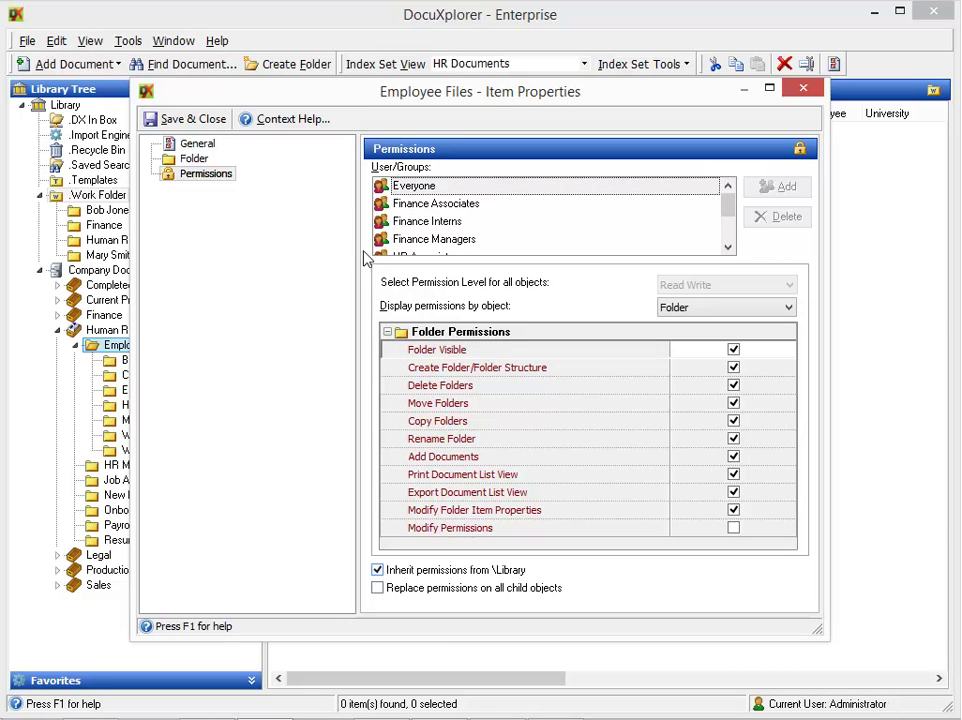
pyautogui.click(442, 571)
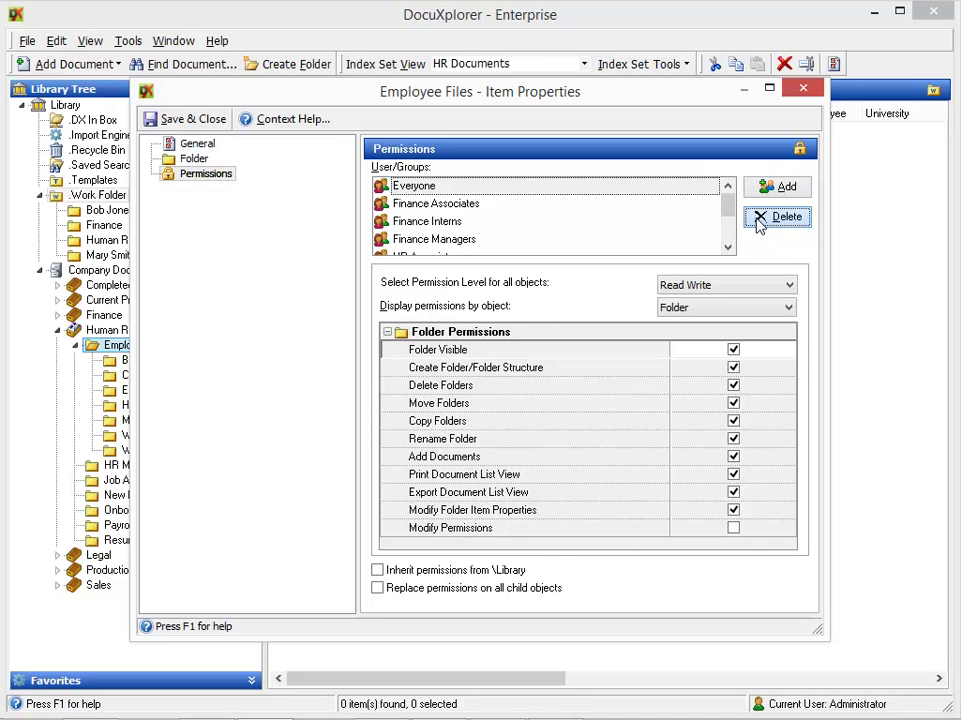
pyautogui.click(759, 219)
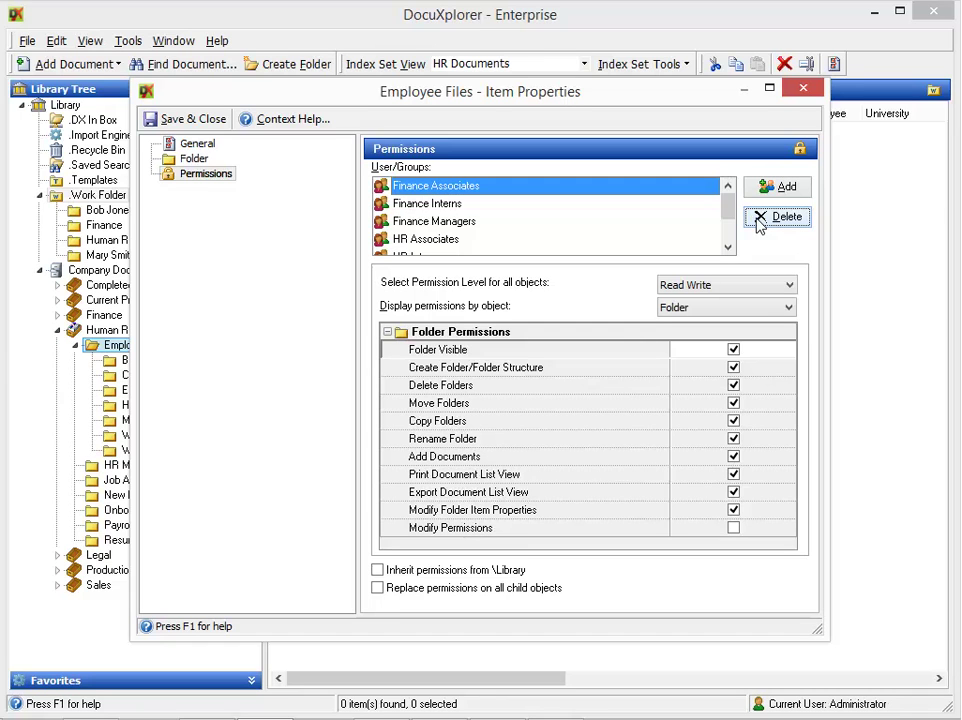
pyautogui.click(759, 219)
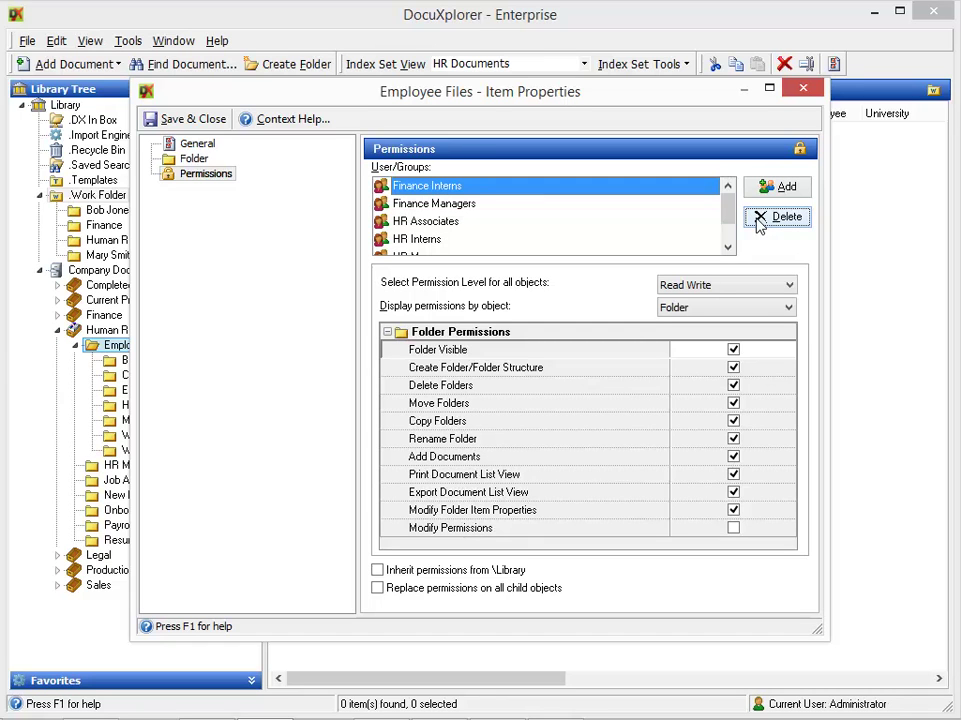
pyautogui.click(759, 219)
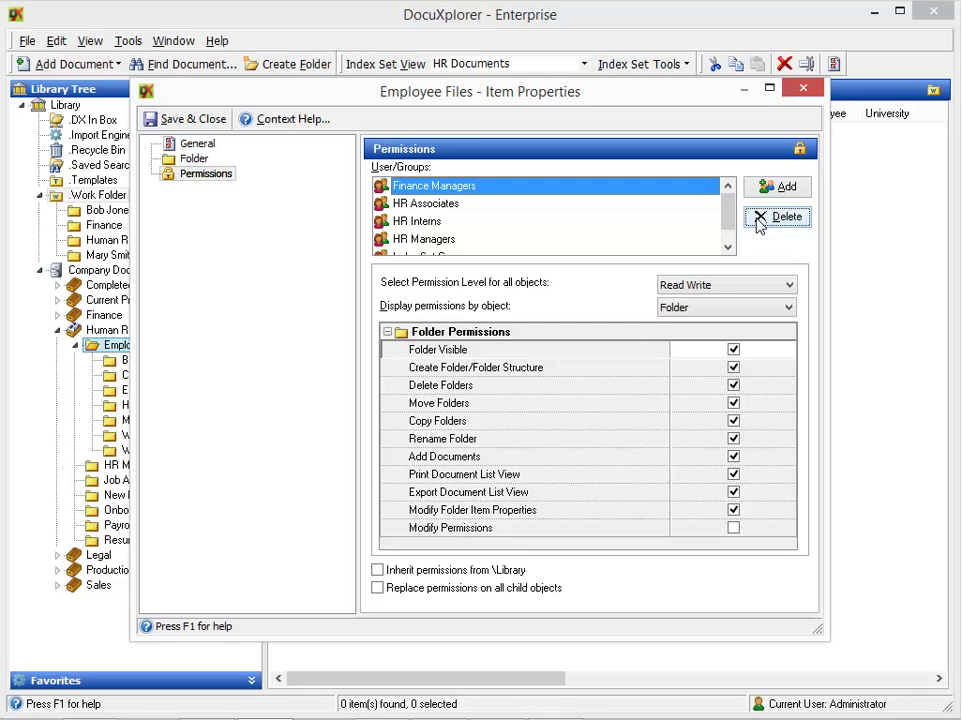
pyautogui.click(759, 219)
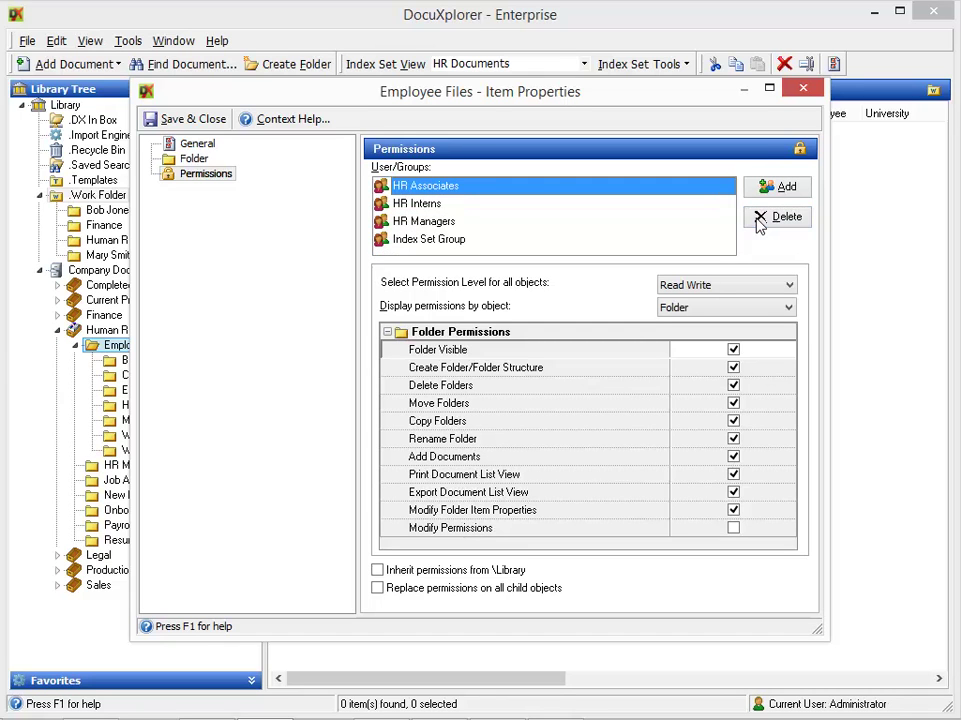
pyautogui.click(636, 239)
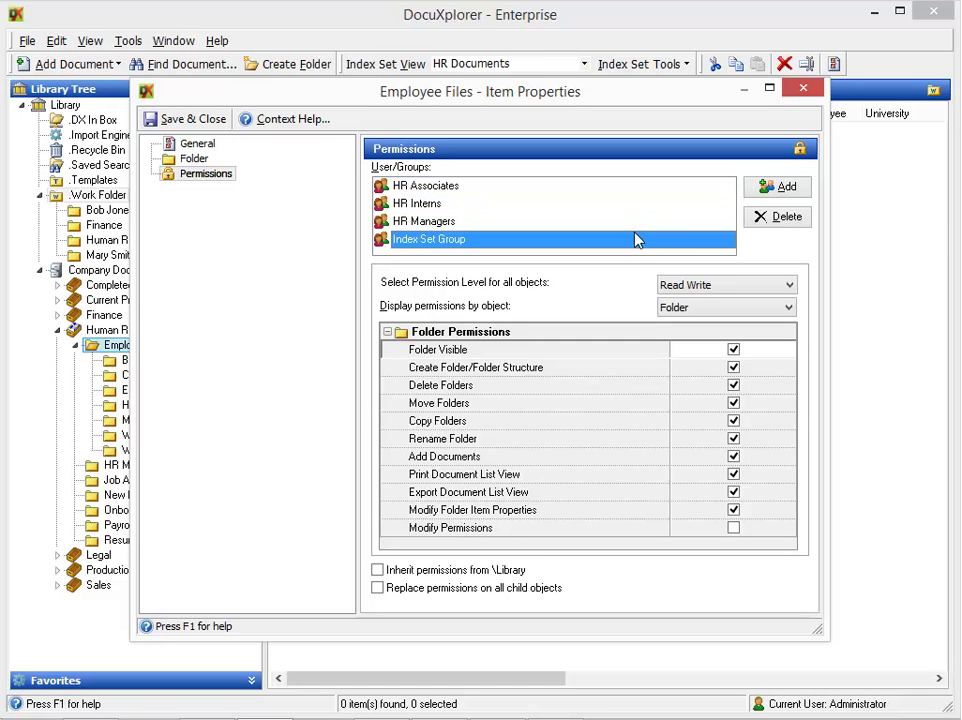
pyautogui.click(768, 219)
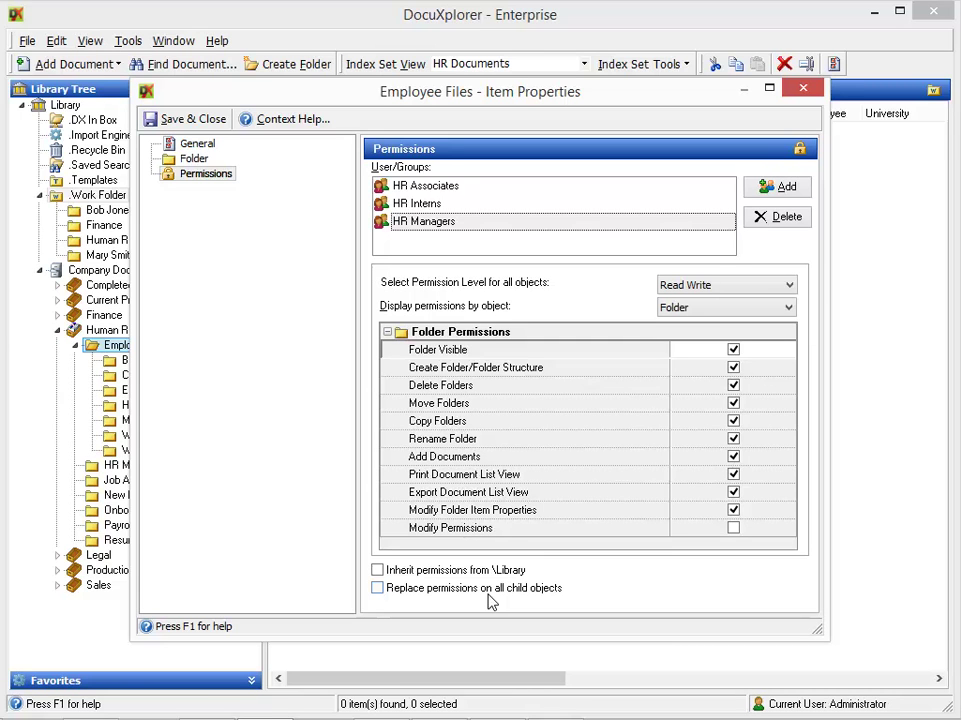
# Enable Replace permissions on all child objects, then save and confirm the replacement
pyautogui.click(486, 592)
pyautogui.click(169, 121)
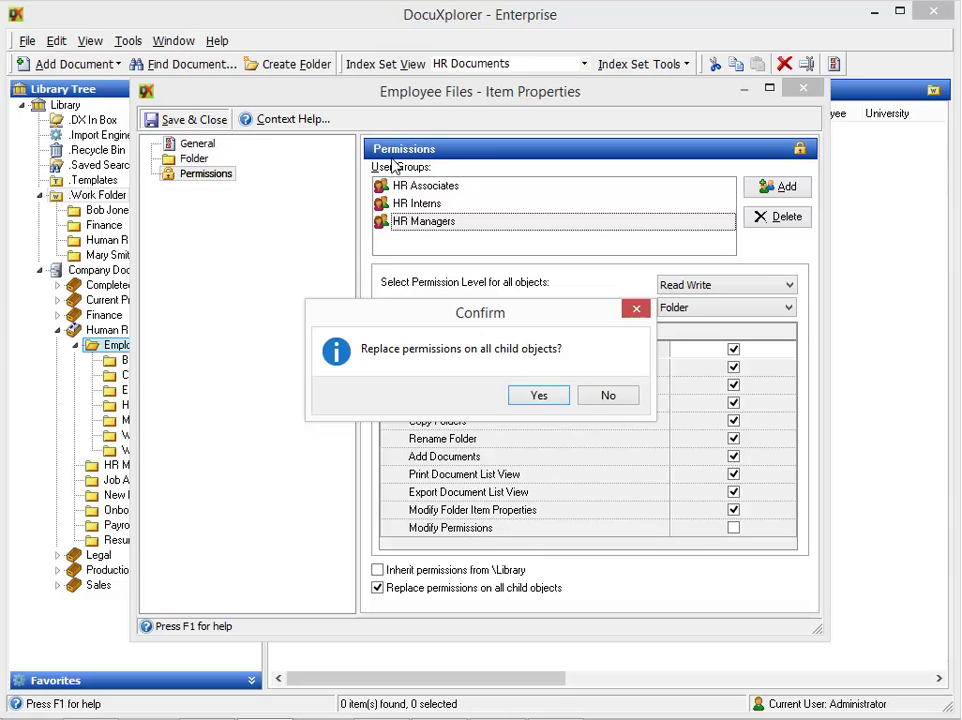
pyautogui.click(537, 398)
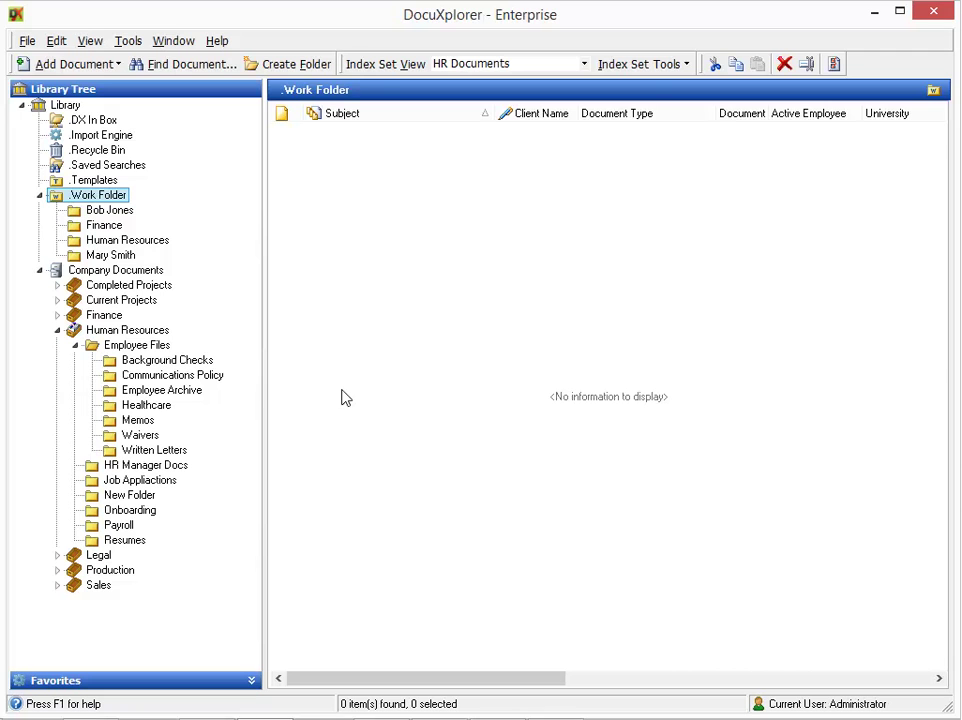
# Select the Background Checks folder under Employee Files and open its Properties
pyautogui.click(190, 363)
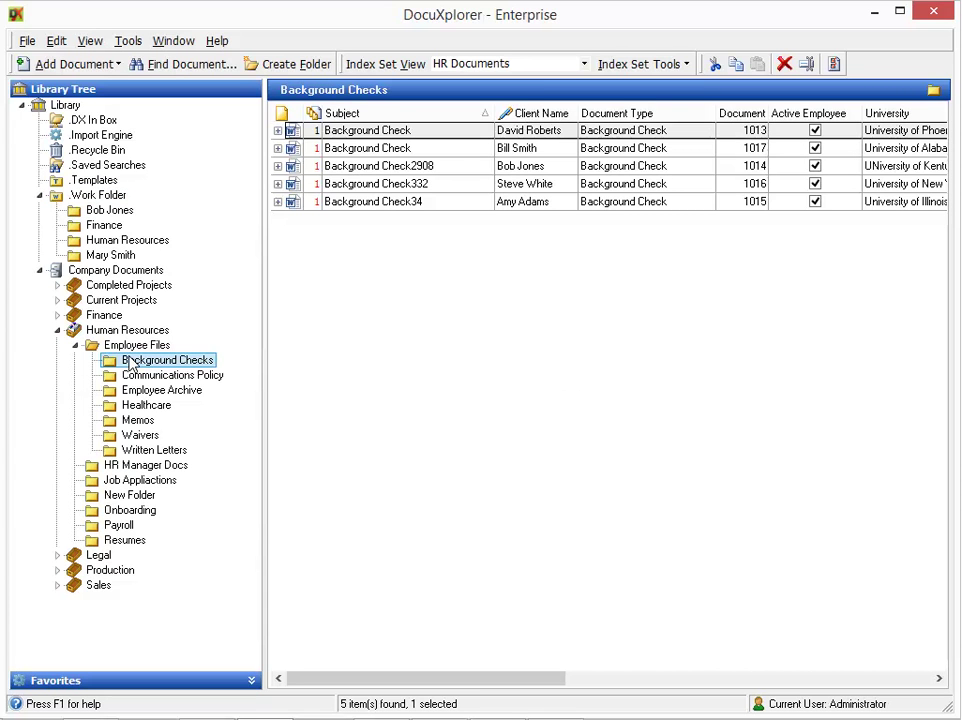
pyautogui.rightClick(129, 364)
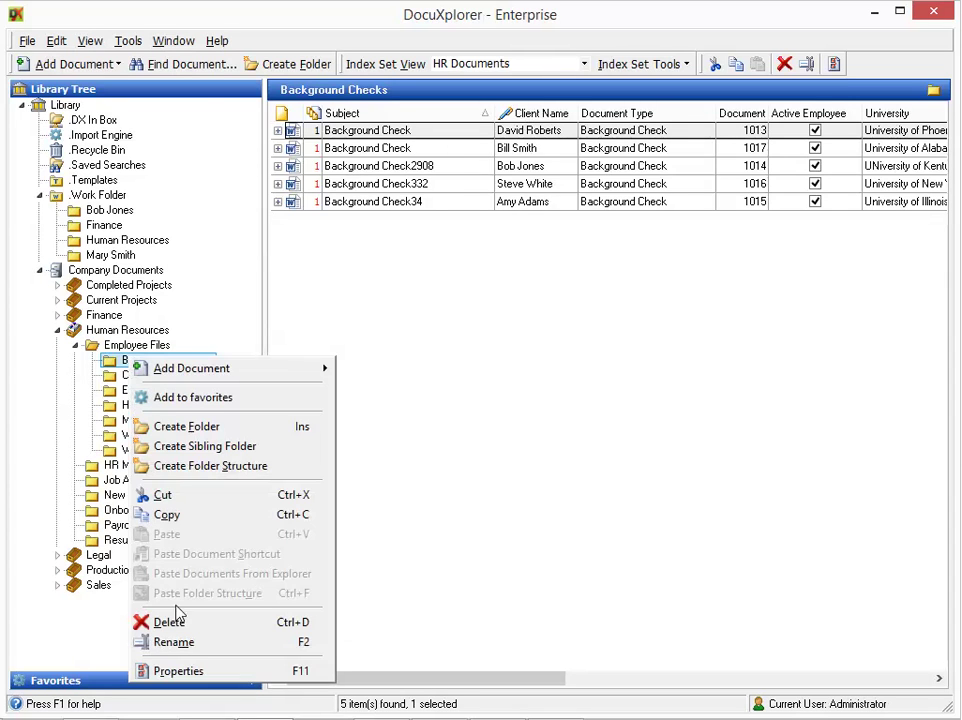
pyautogui.click(179, 672)
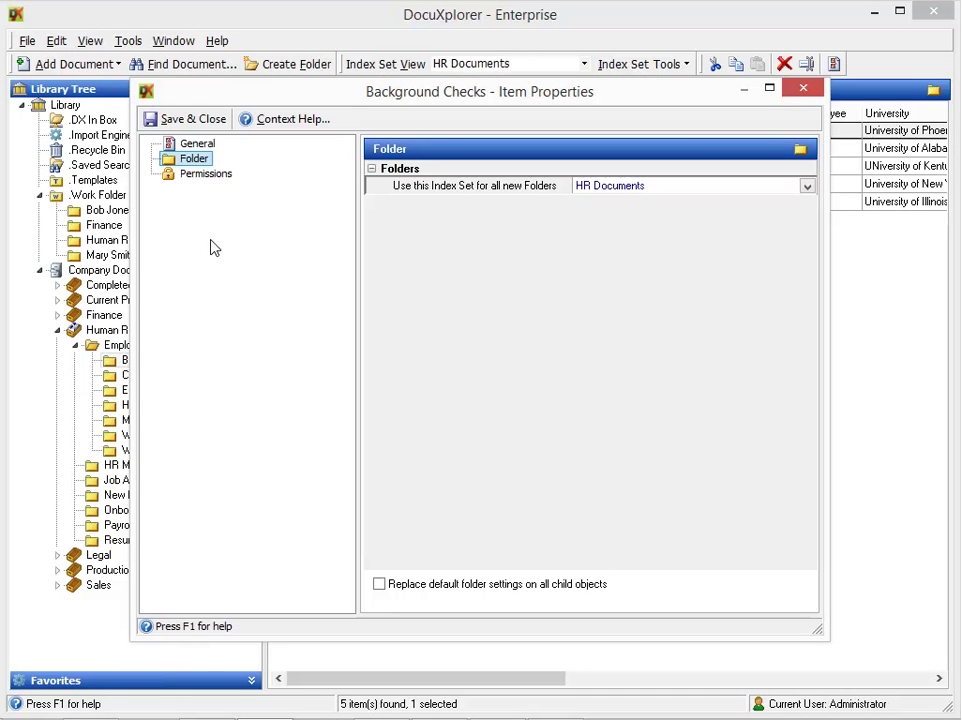
# Break inheritance from Employee Files, give HR Managers Modify Permissions on Background Checks, and save
pyautogui.click(208, 175)
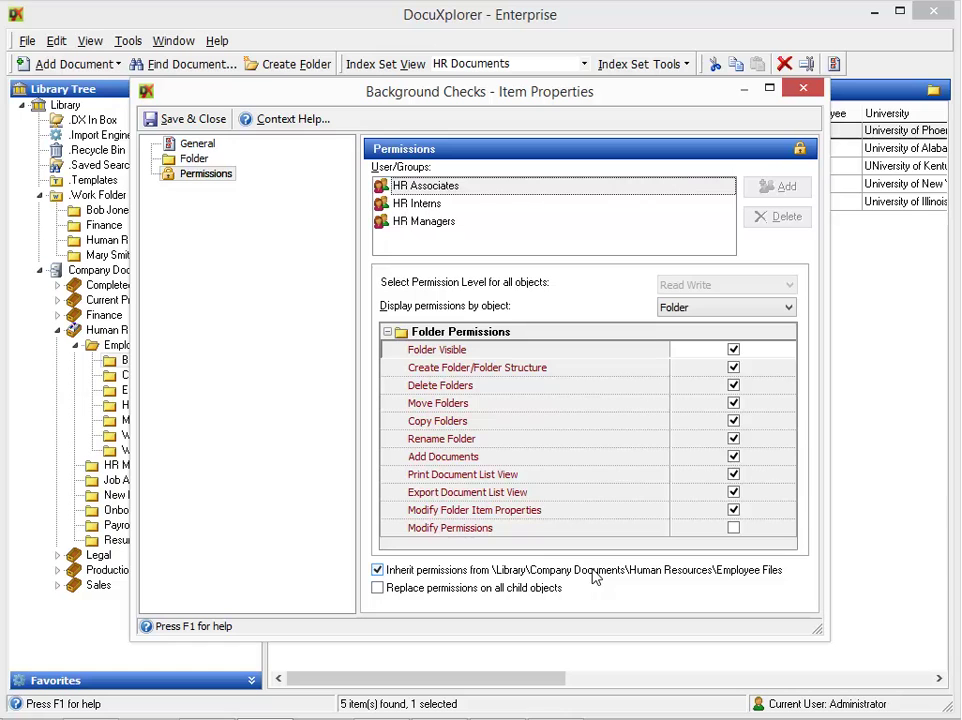
pyautogui.click(588, 576)
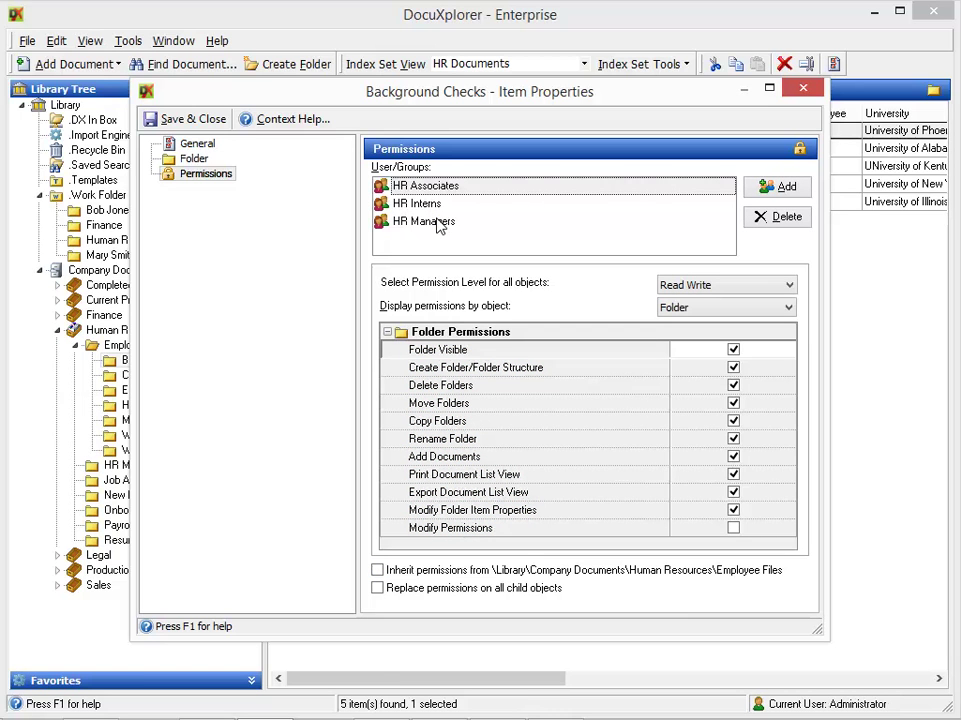
pyautogui.click(437, 222)
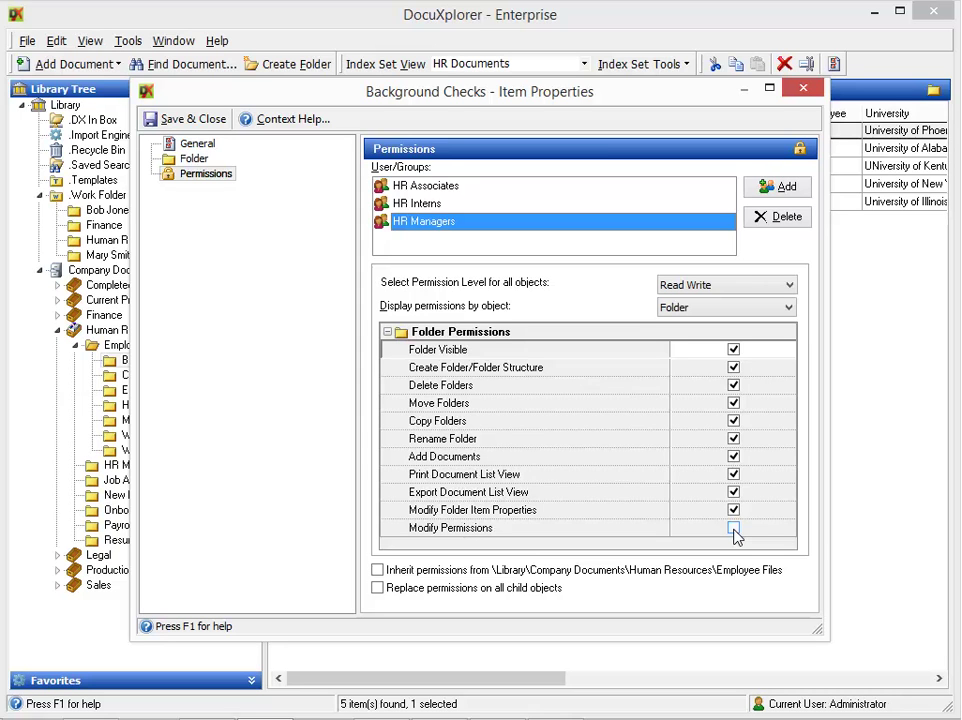
pyautogui.click(734, 530)
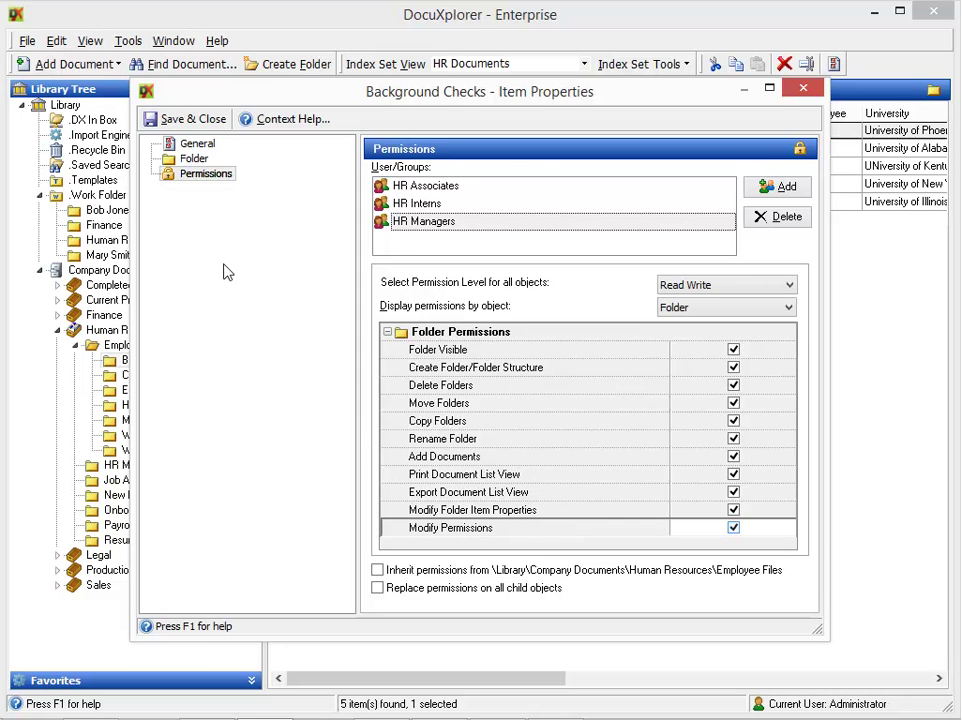
pyautogui.click(206, 120)
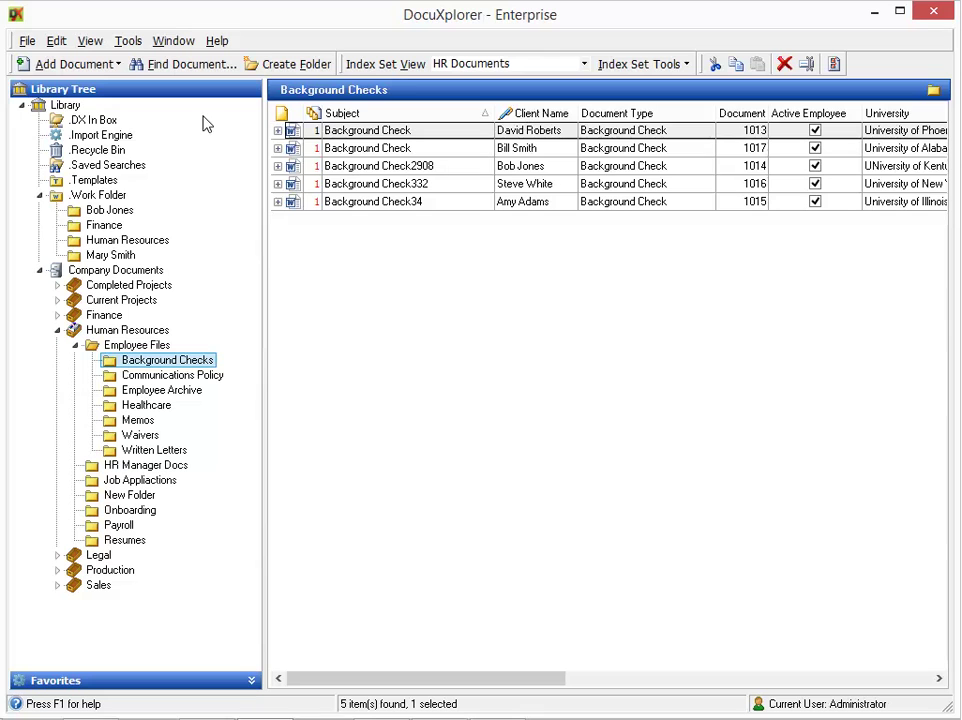